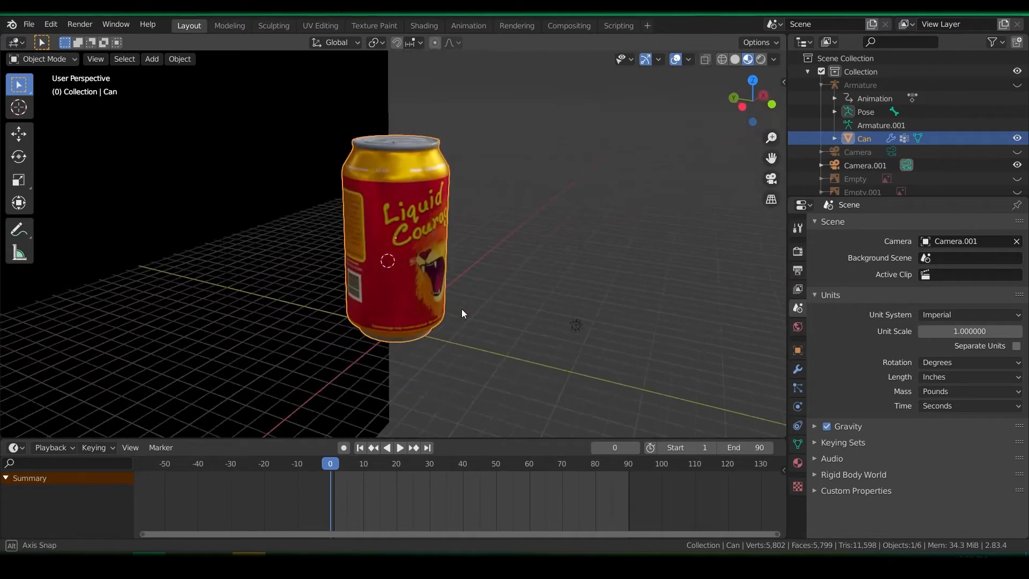
# Start an FBX export of the Liquid Courage can scene and move the export window clear of the can.
pyautogui.scroll(3, 462, 309)
pyautogui.moveTo(391, 290); pyautogui.dragTo(732, 297, button='middle')
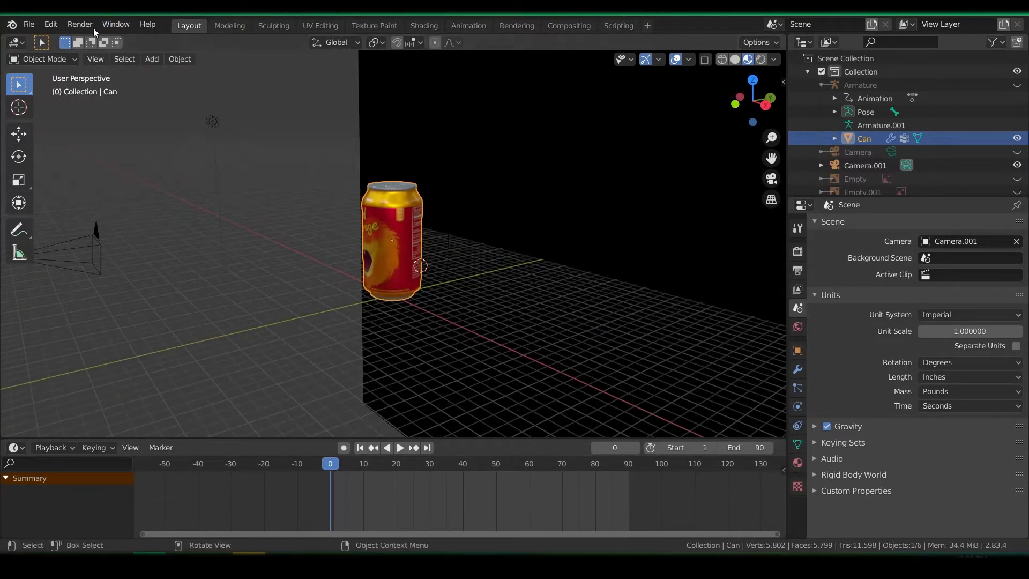
pyautogui.click(29, 24)
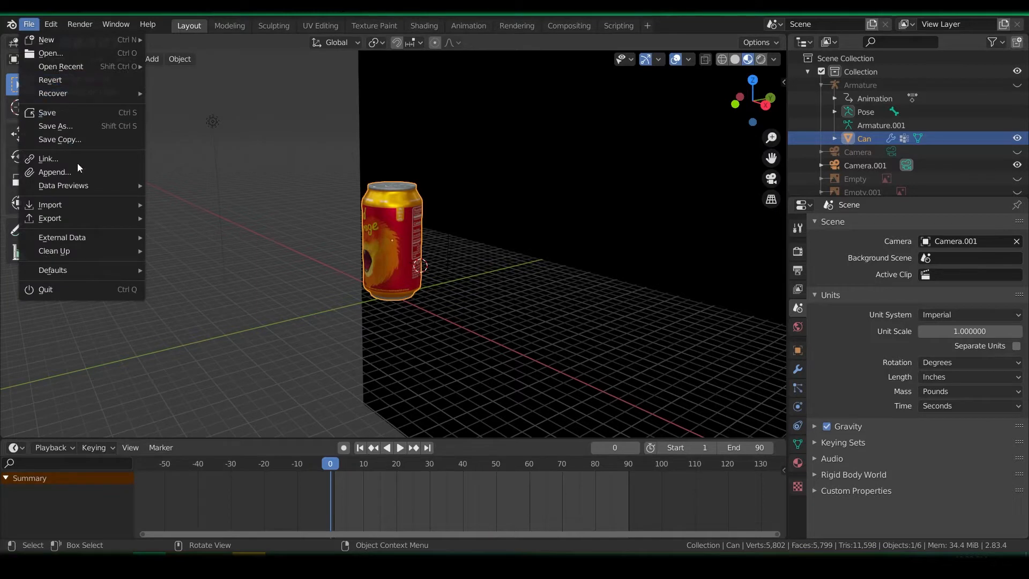
pyautogui.moveTo(95, 224)
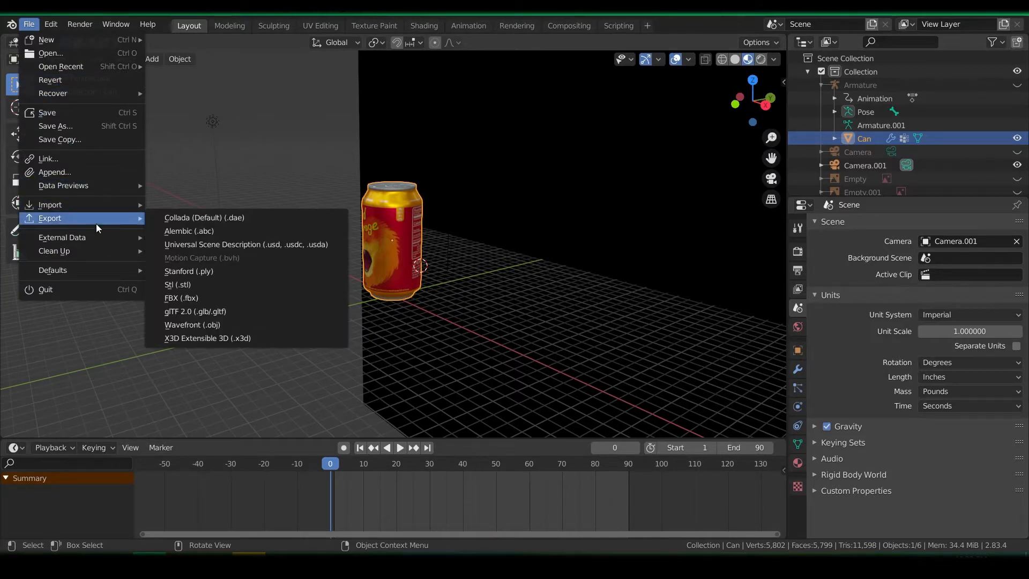
pyautogui.click(259, 298)
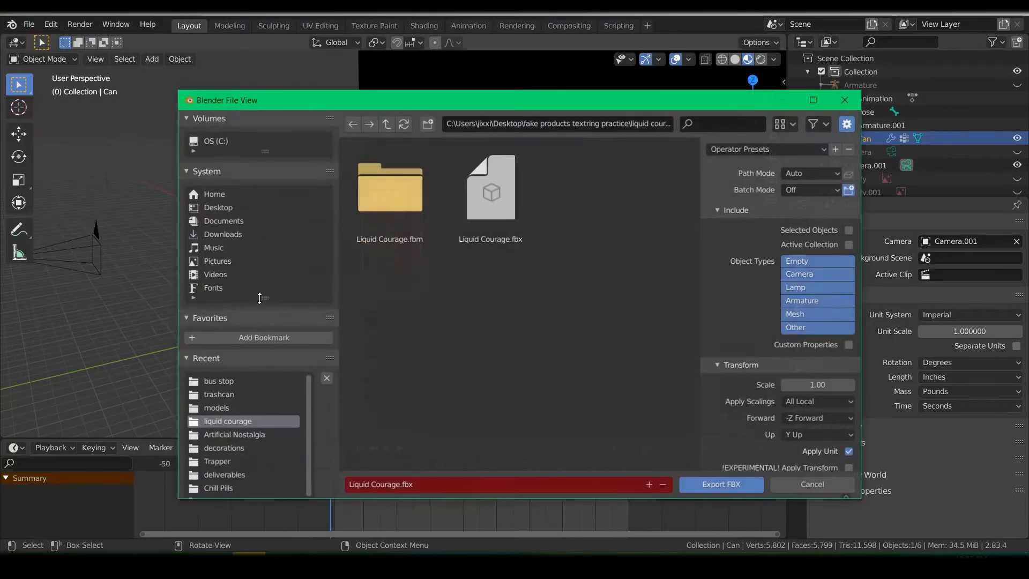
pyautogui.moveTo(494, 101); pyautogui.dragTo(364, 76)
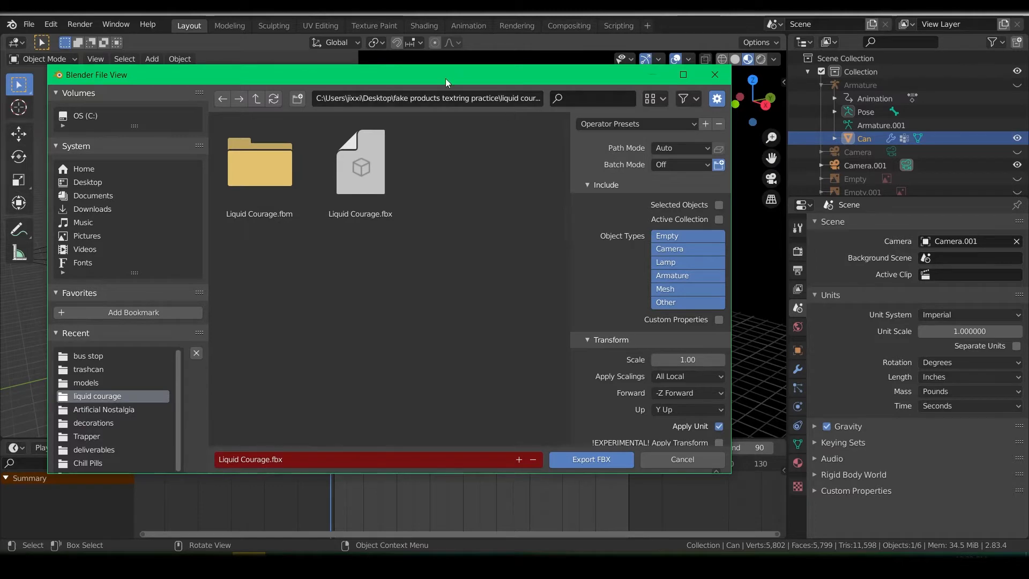
pyautogui.moveTo(448, 79); pyautogui.dragTo(454, 457)
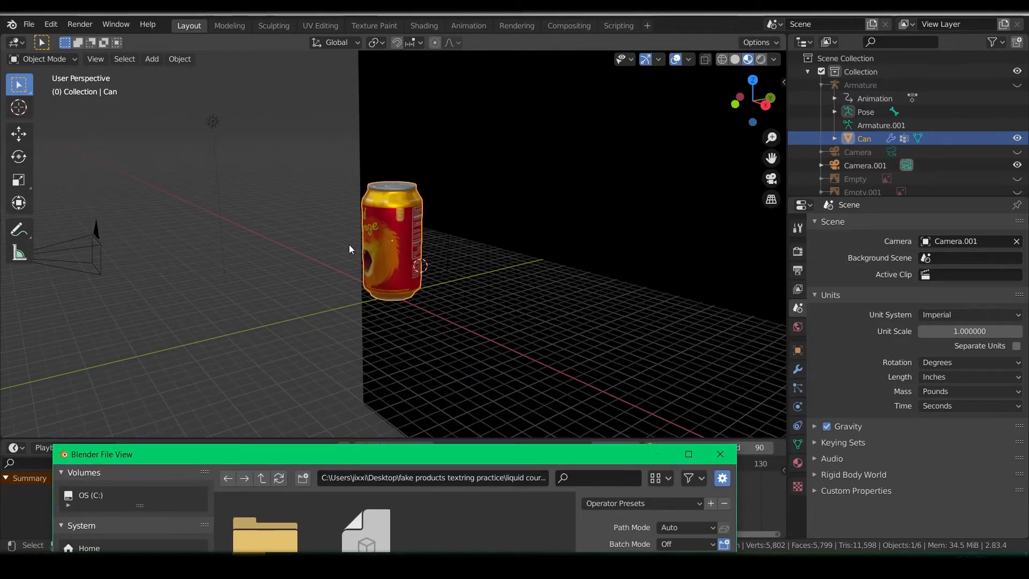
# Make the can the only selected object in the scene and limit the FBX export to selected objects.
pyautogui.scroll(-4, 349, 244)
pyautogui.scroll(3, 384, 245)
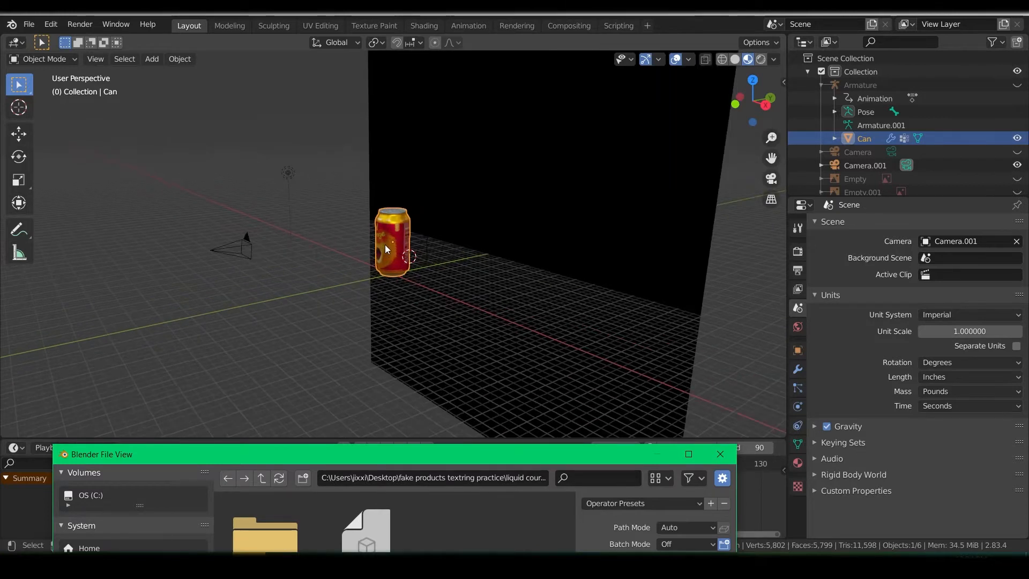
pyautogui.click(91, 237)
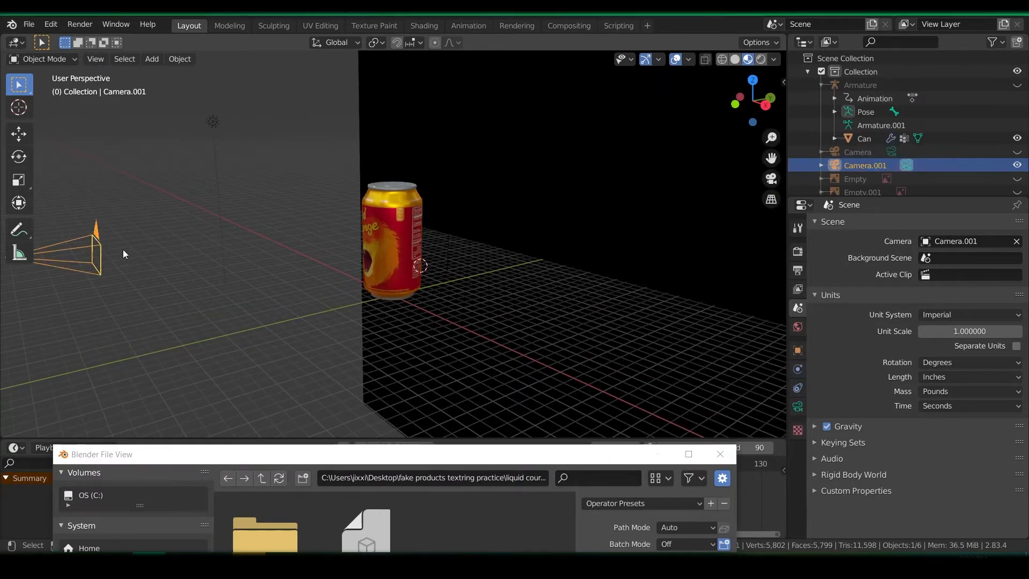
pyautogui.click(213, 123)
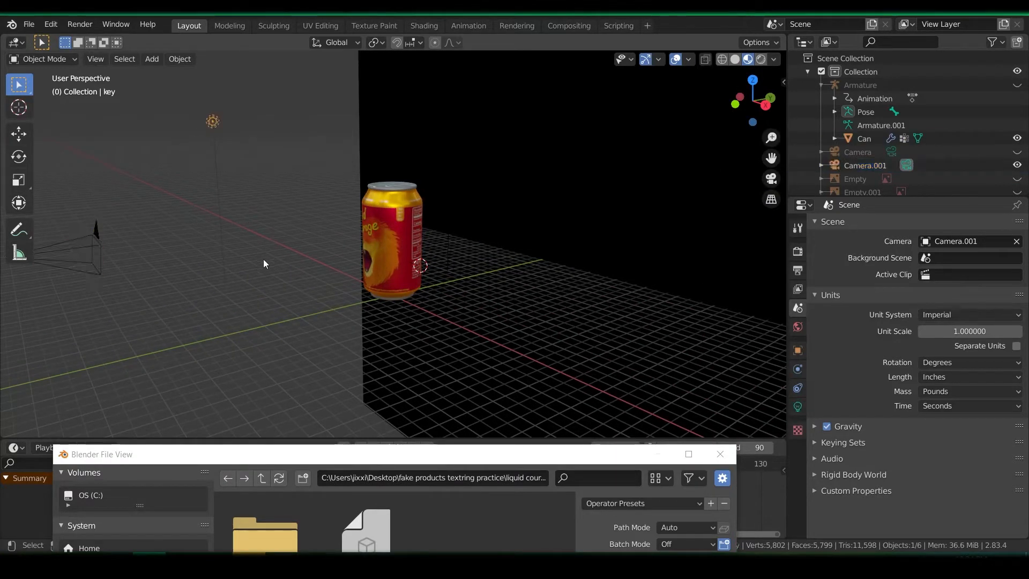
pyautogui.click(533, 156)
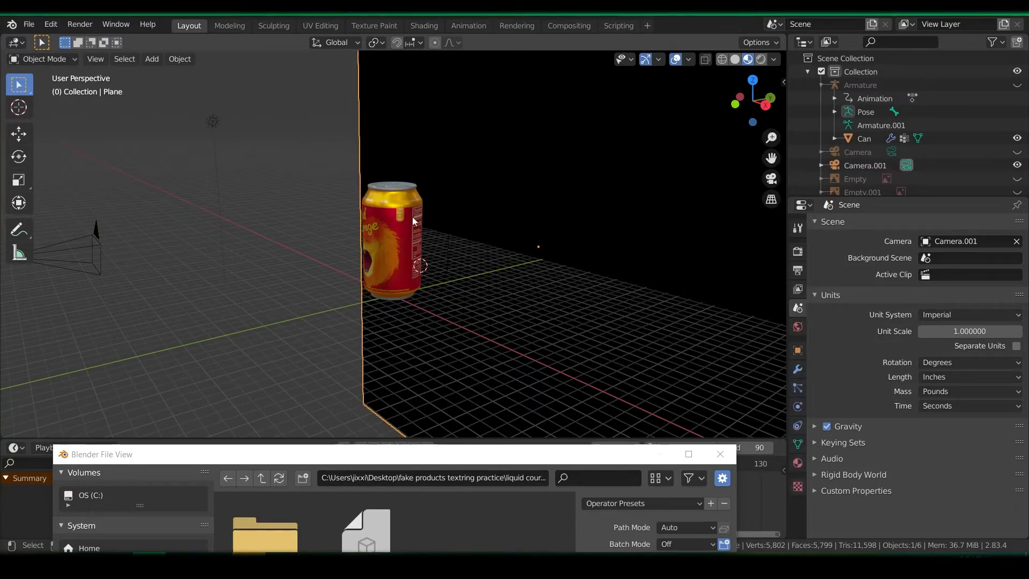
pyautogui.click(389, 230)
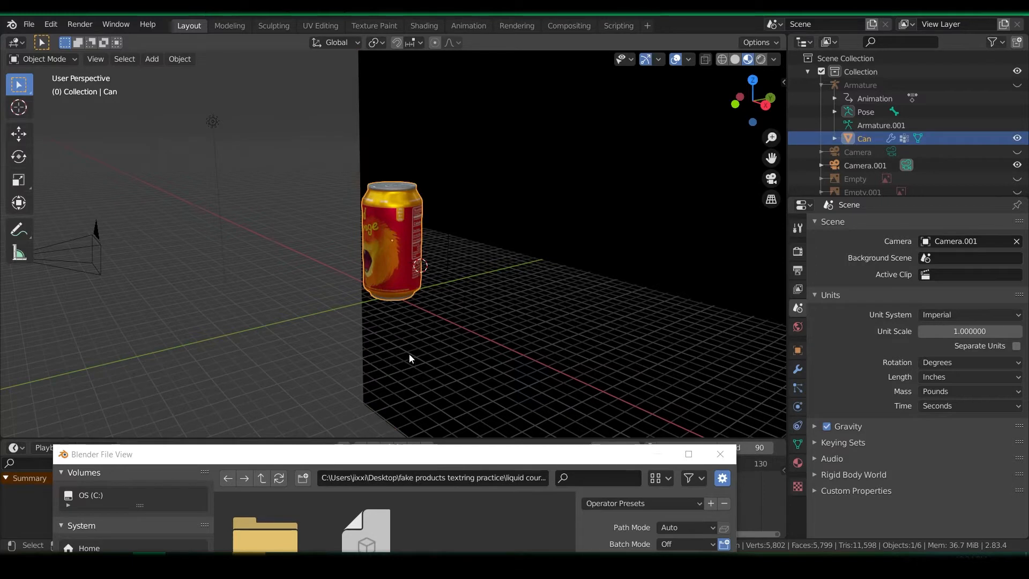
pyautogui.scroll(-3, 931, 101)
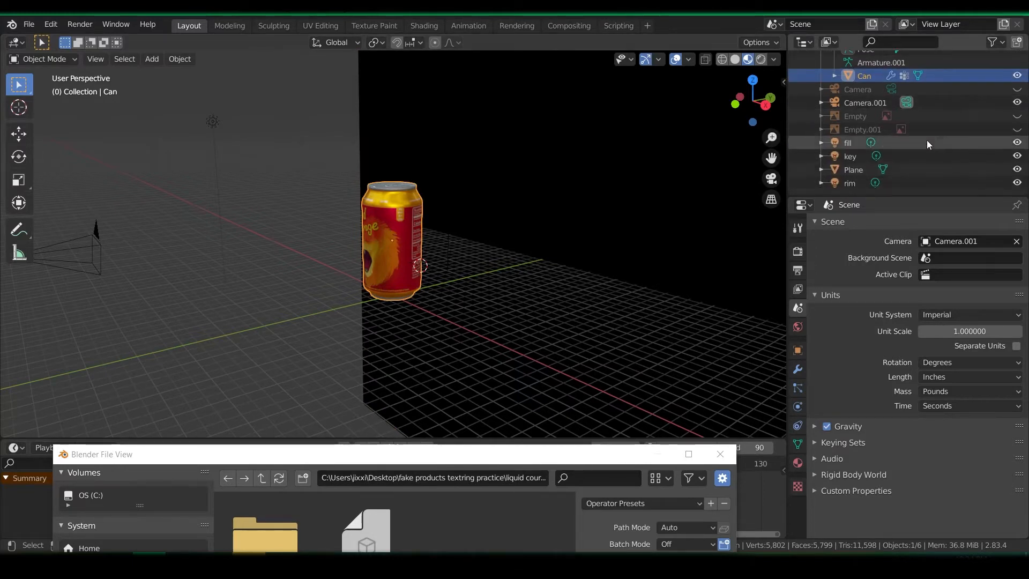
pyautogui.scroll(3, 925, 147)
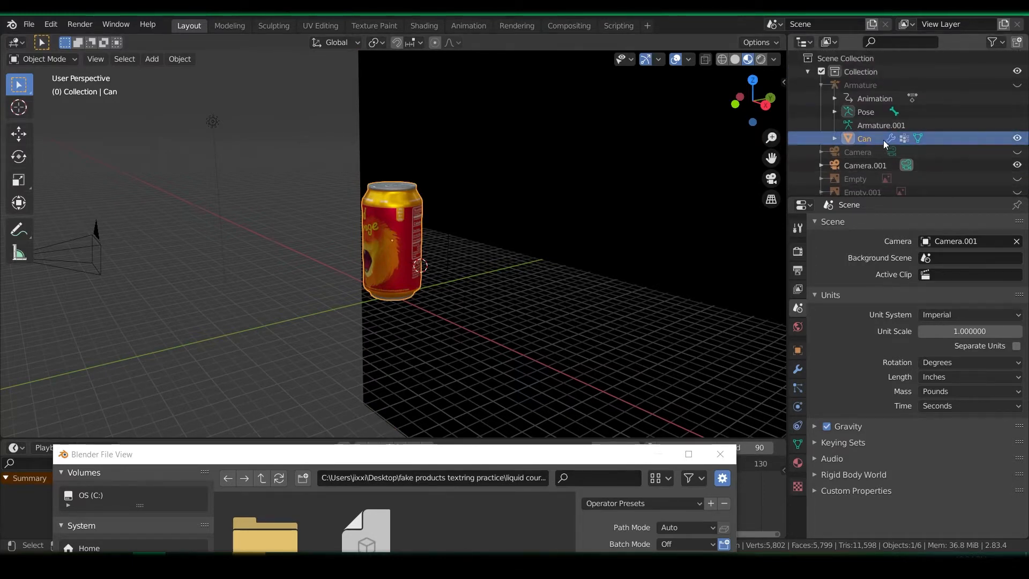
pyautogui.moveTo(408, 453); pyautogui.dragTo(408, 105)
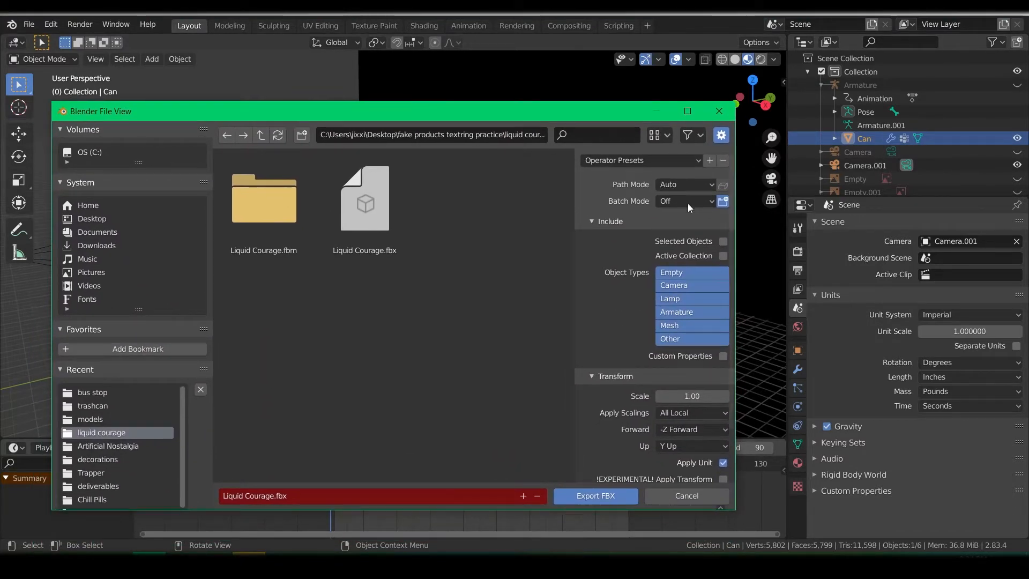
pyautogui.click(723, 242)
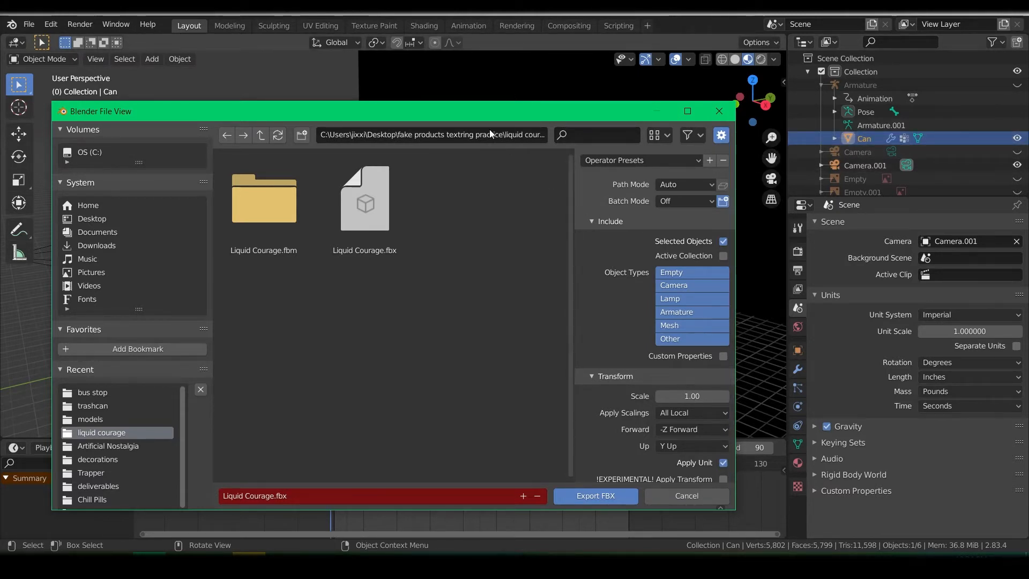
# Examine the can's Label and metal materials, including the surface settings of the Label material.
pyautogui.moveTo(478, 116); pyautogui.dragTo(446, 433)
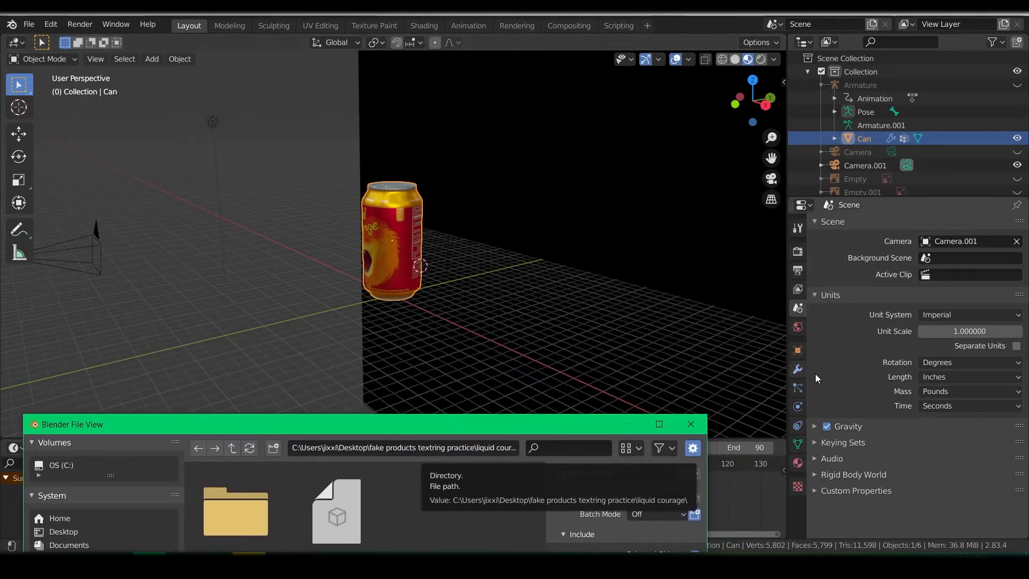
pyautogui.click(798, 465)
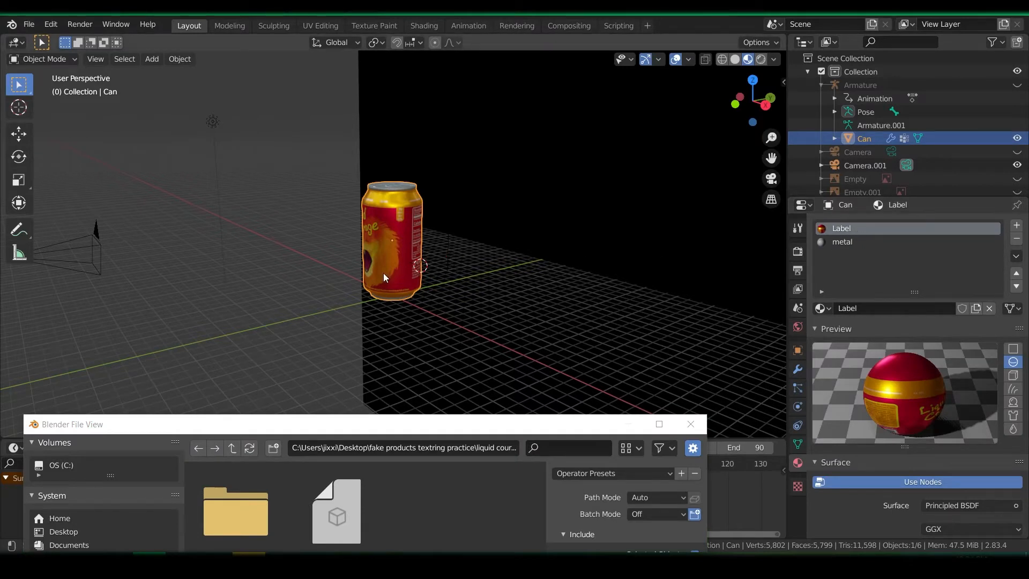
pyautogui.scroll(2, 377, 246)
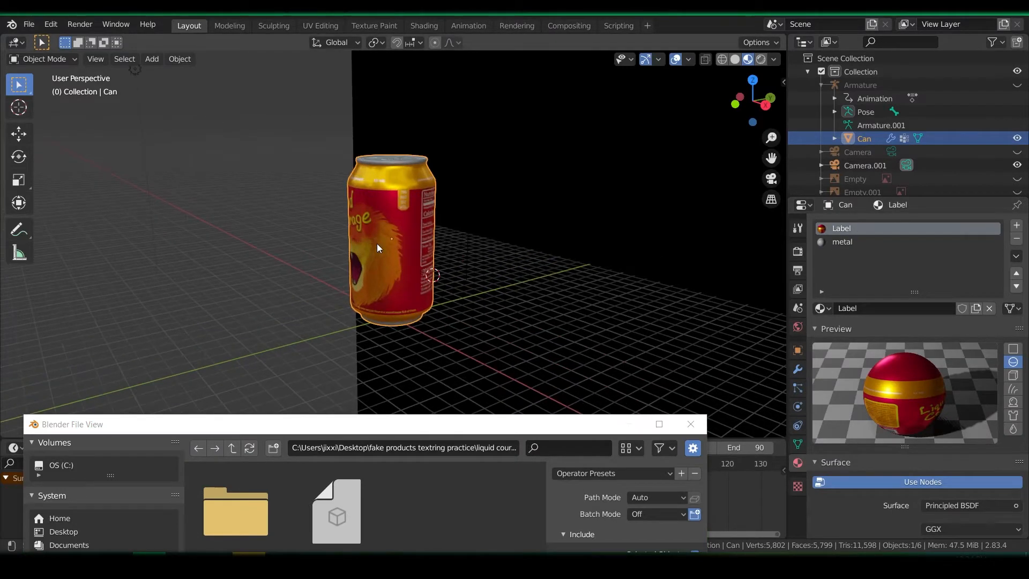
pyautogui.click(844, 242)
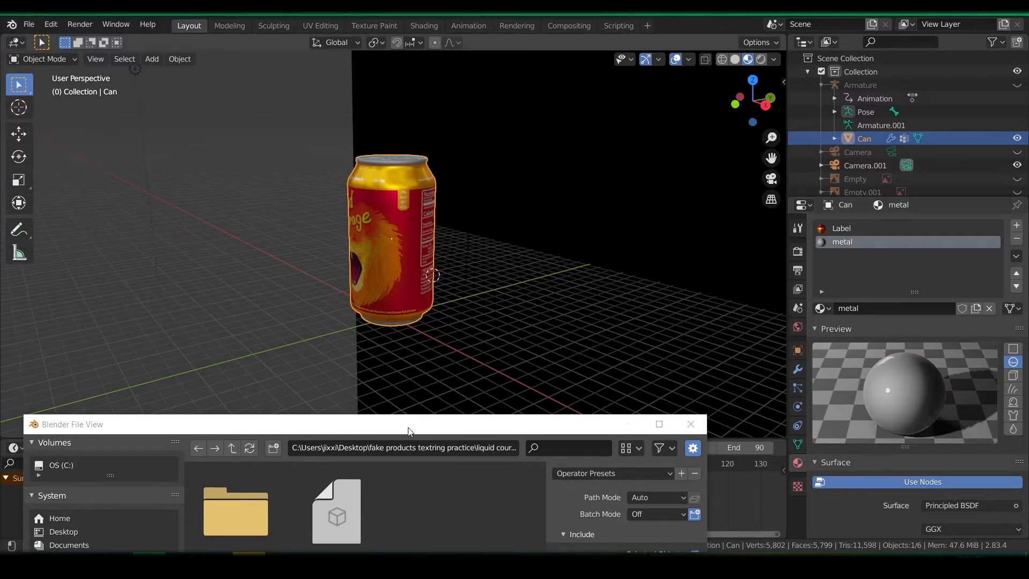
pyautogui.moveTo(409, 432); pyautogui.dragTo(438, 139)
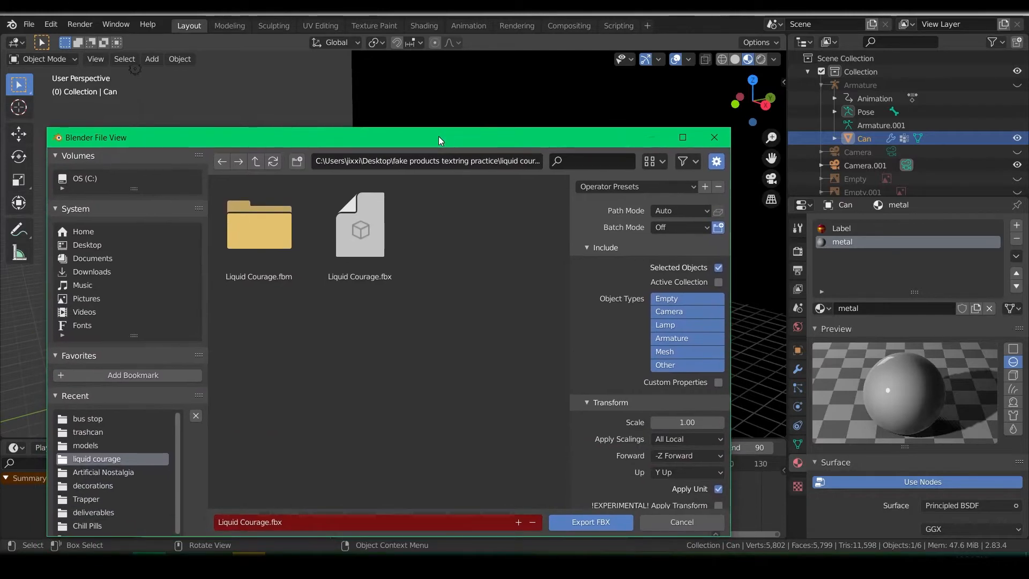
pyautogui.click(851, 227)
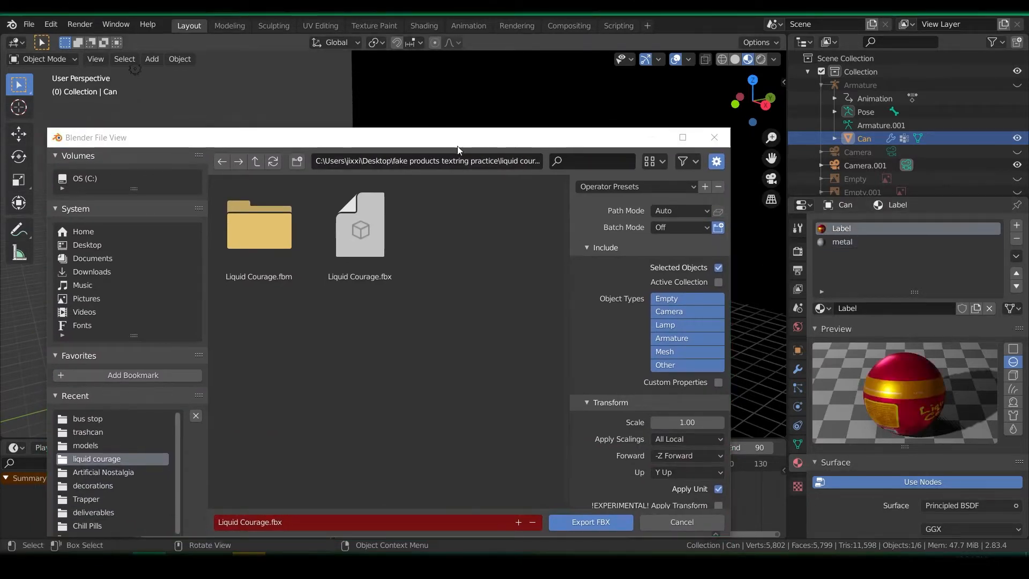
pyautogui.moveTo(458, 146); pyautogui.dragTo(436, 445)
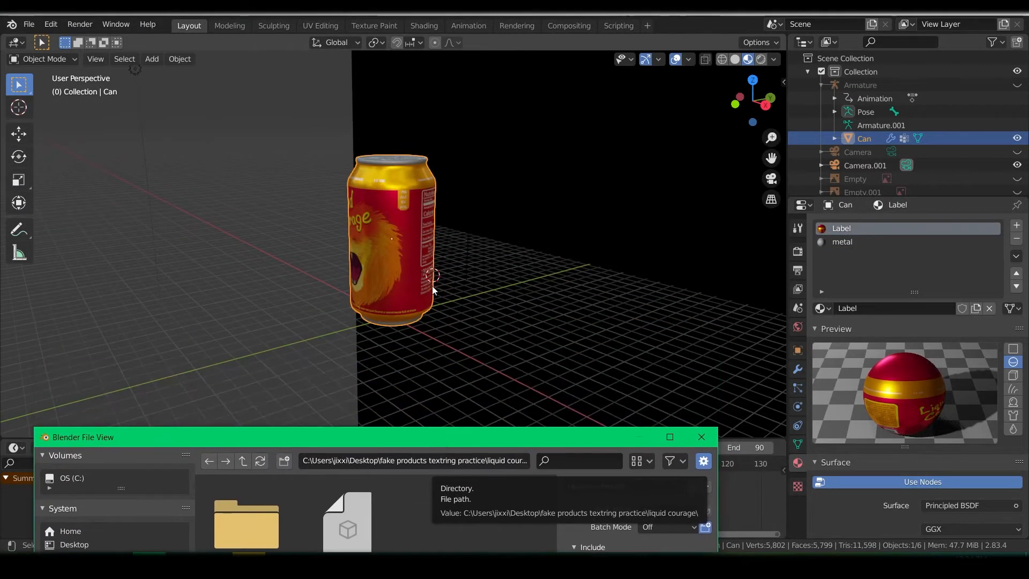
pyautogui.scroll(-8, 932, 376)
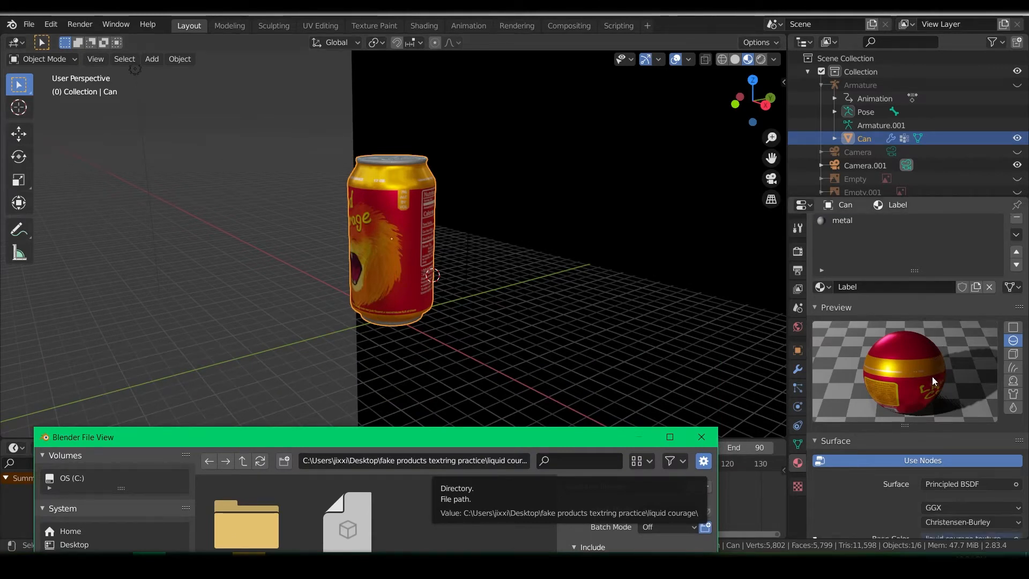
pyautogui.scroll(-8, 942, 400)
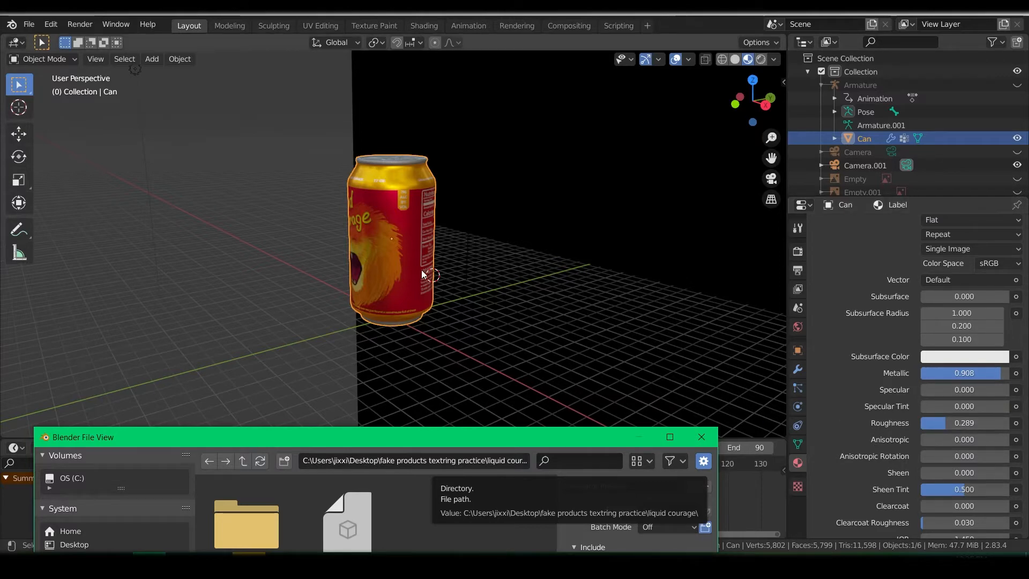
# Set the FBX export's path mode to Copy and enable embedding of textures.
pyautogui.moveTo(400, 440); pyautogui.dragTo(411, 116)
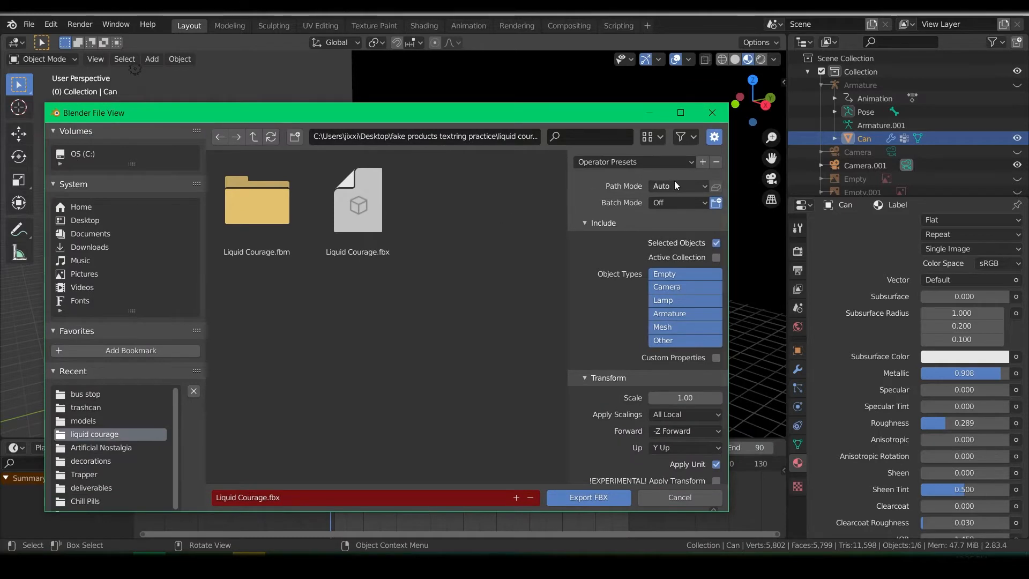
pyautogui.click(683, 185)
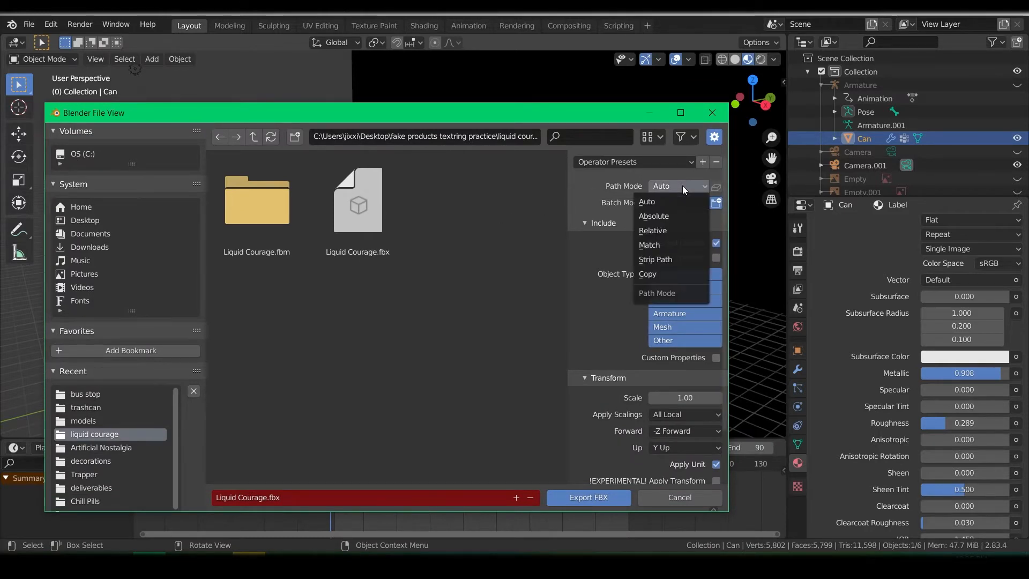
pyautogui.click(667, 275)
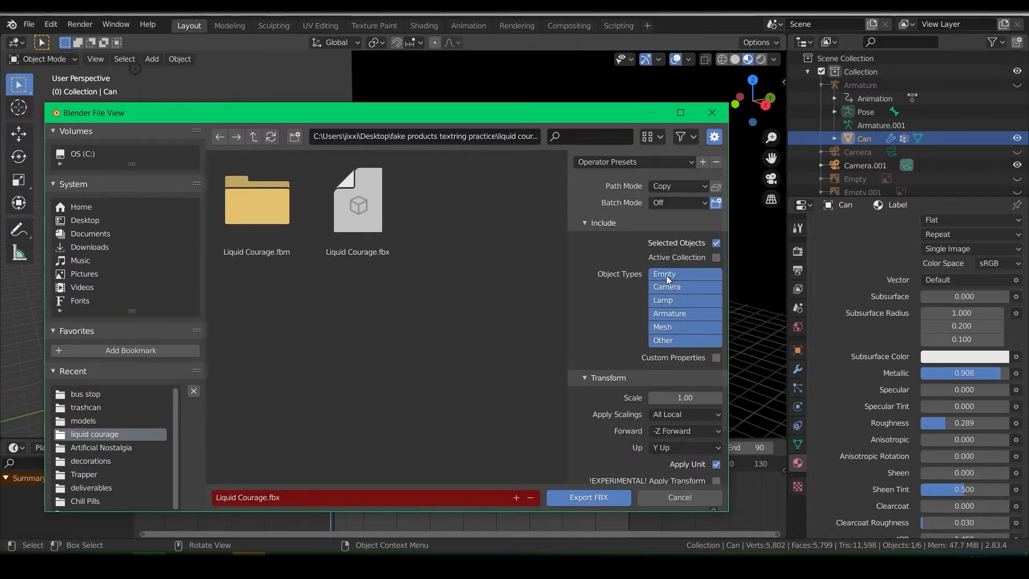
pyautogui.click(716, 185)
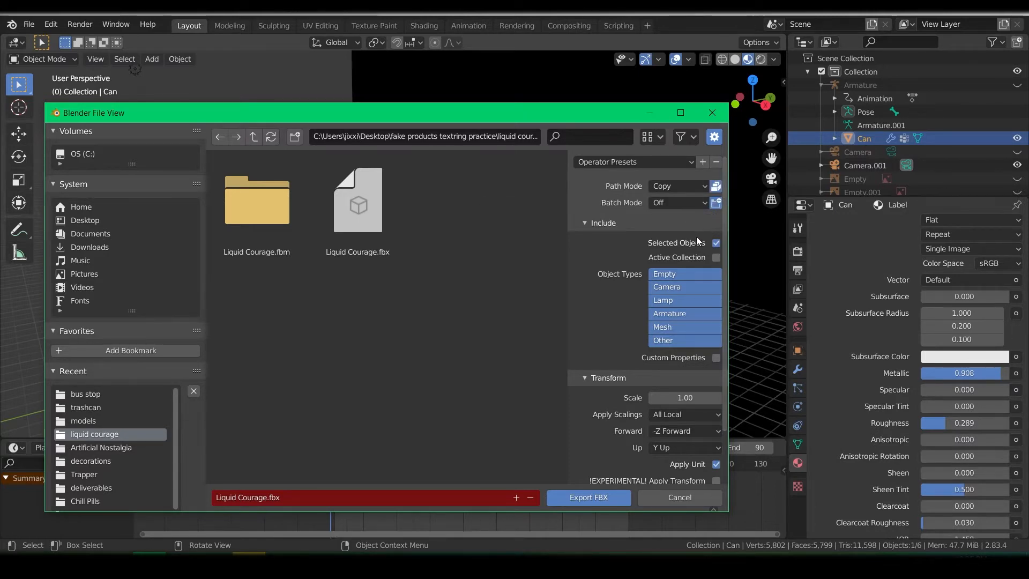
pyautogui.scroll(-3, 586, 245)
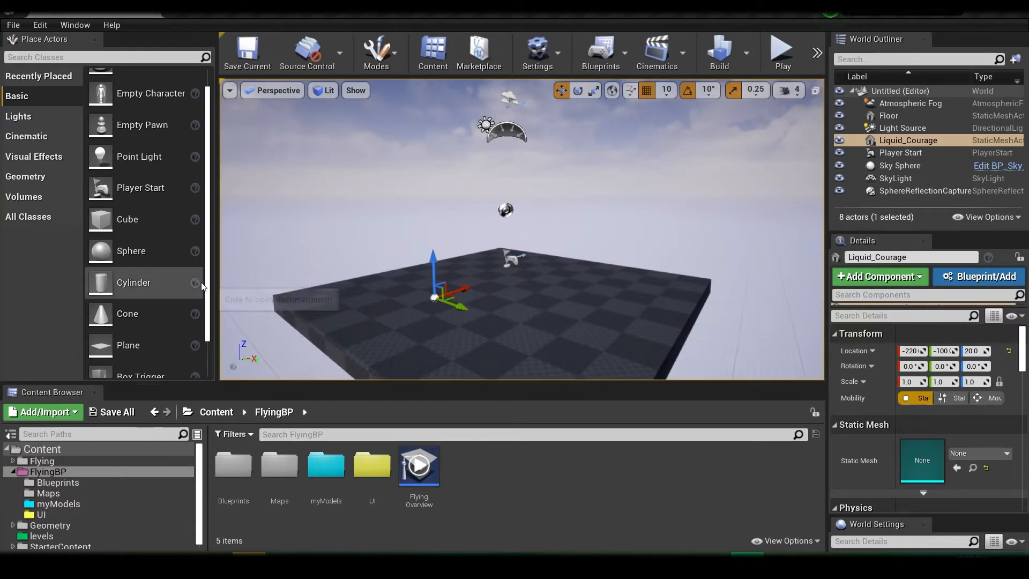
# Switch to Unreal Editor, add a basic cube to the level and position it at X 0, Y 0, Z 150.
pyautogui.moveTo(142, 218); pyautogui.dragTo(505, 300)
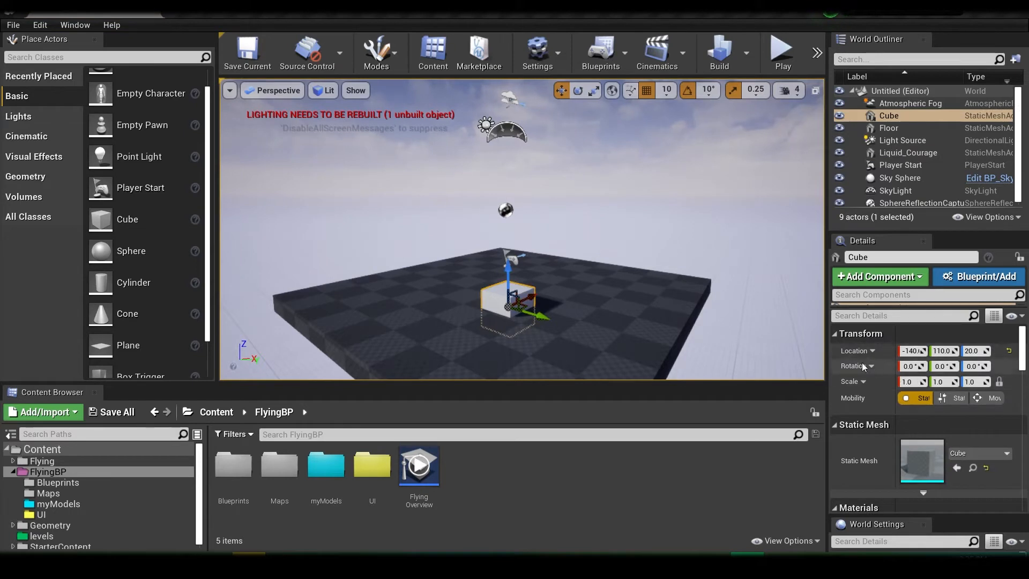
pyautogui.click(906, 351)
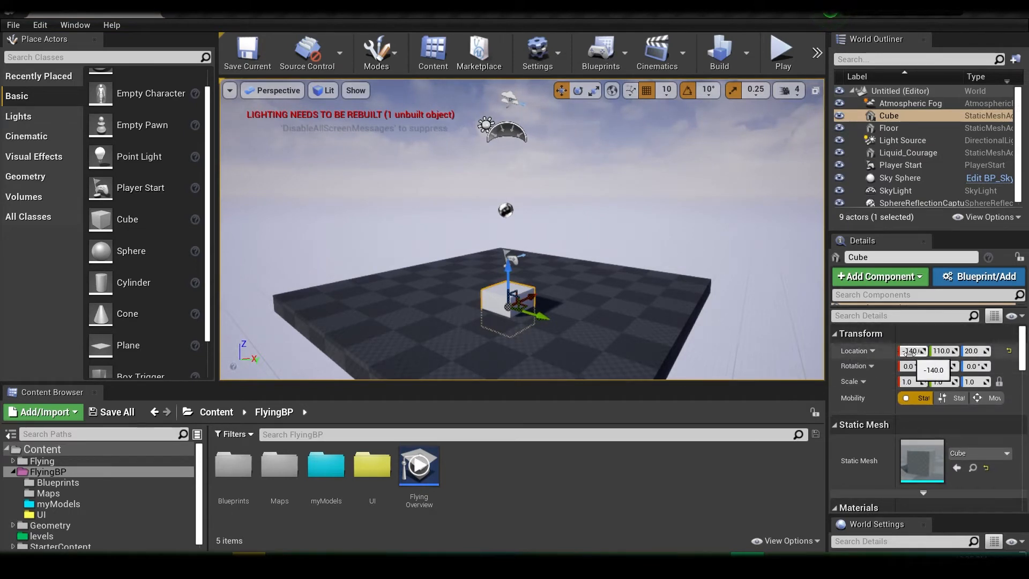
pyautogui.write('0')
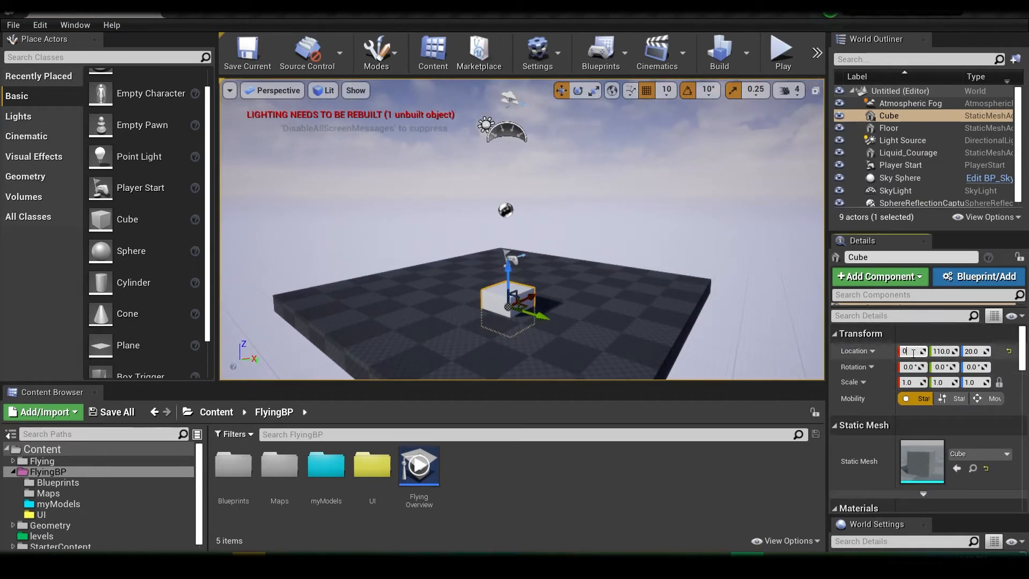
pyautogui.press('Tab')
pyautogui.write('0')
pyautogui.press('Tab')
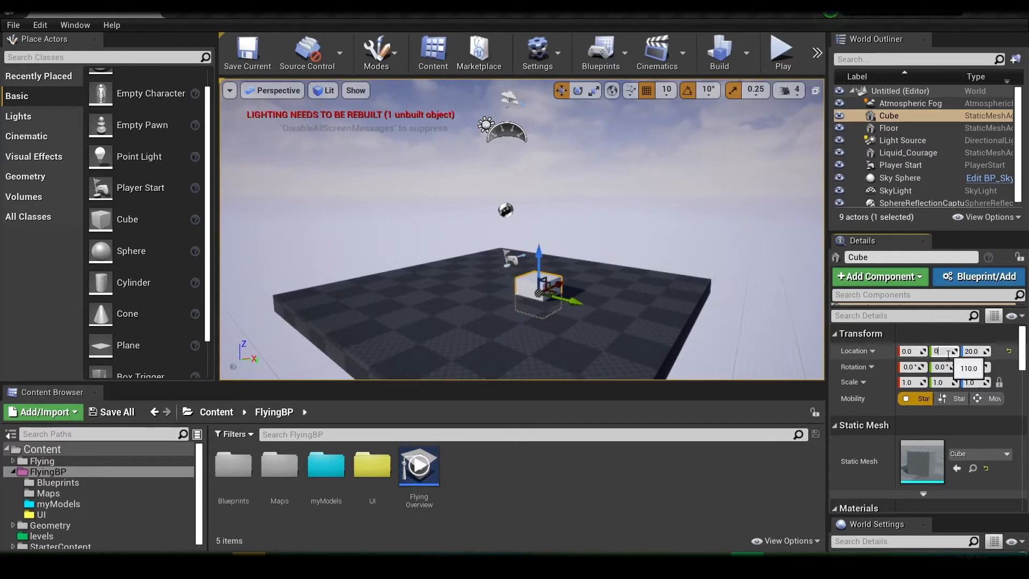
pyautogui.write('0')
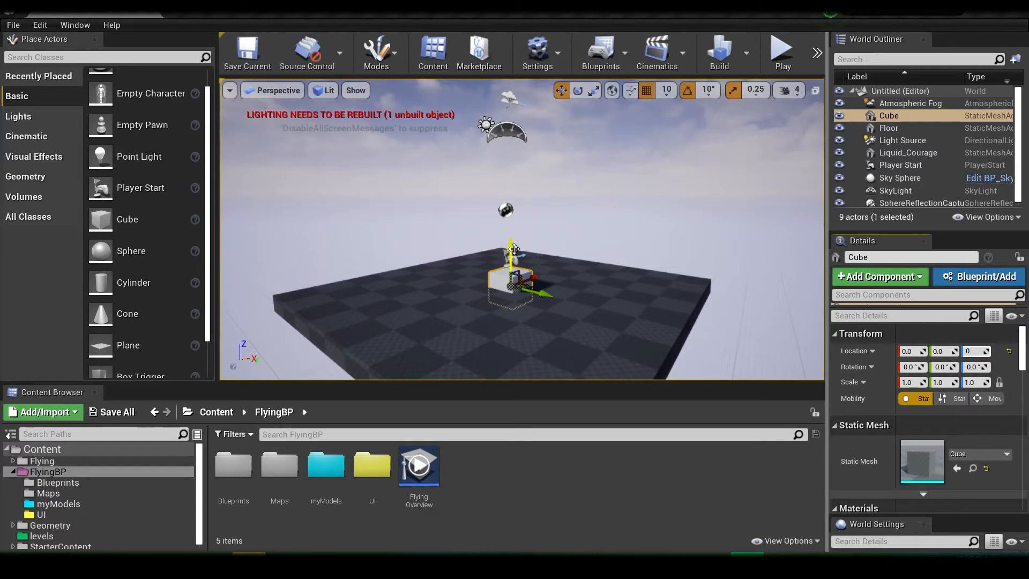
pyautogui.moveTo(510, 248); pyautogui.dragTo(502, 197)
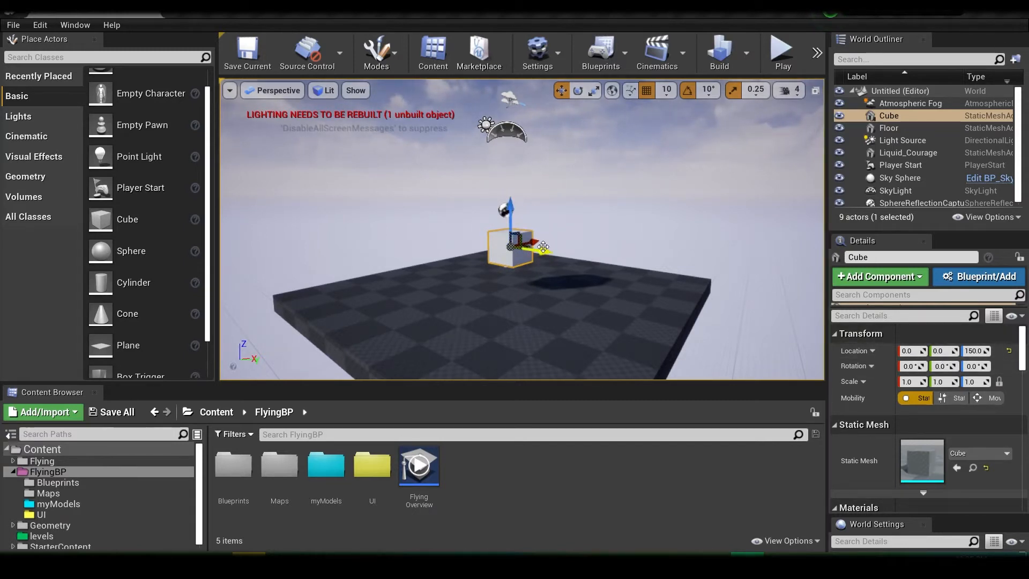
# Move the cube along the X axis to X 70.
pyautogui.moveTo(538, 245)
pyautogui.mouseDown()
pyautogui.moveTo(490, 252)
pyautogui.moveTo(546, 257)
pyautogui.mouseUp()
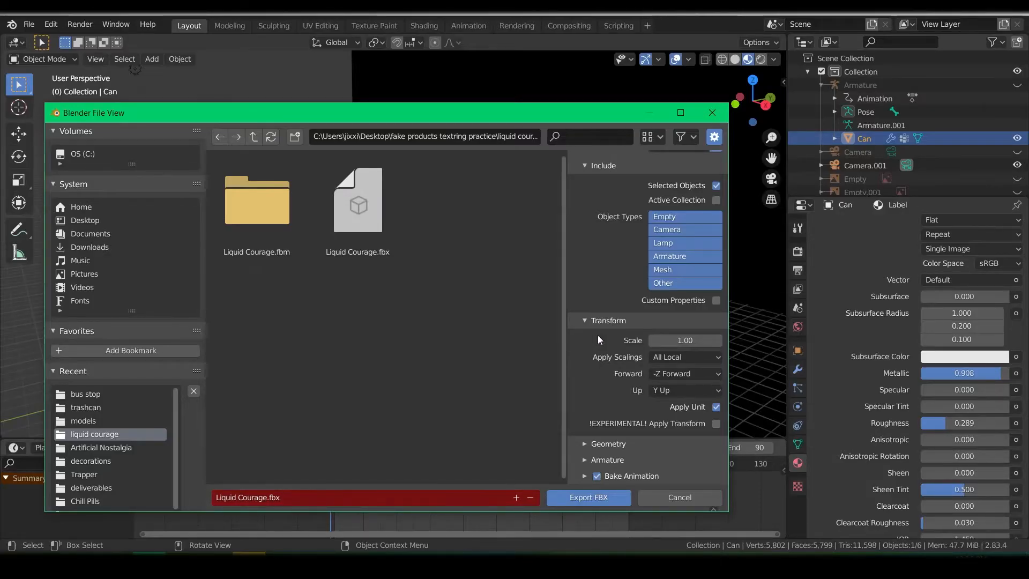
# Switch to Blender, set the FBX export axes to -X Forward and Z Up, and turn off Bake Animation.
pyautogui.click(687, 376)
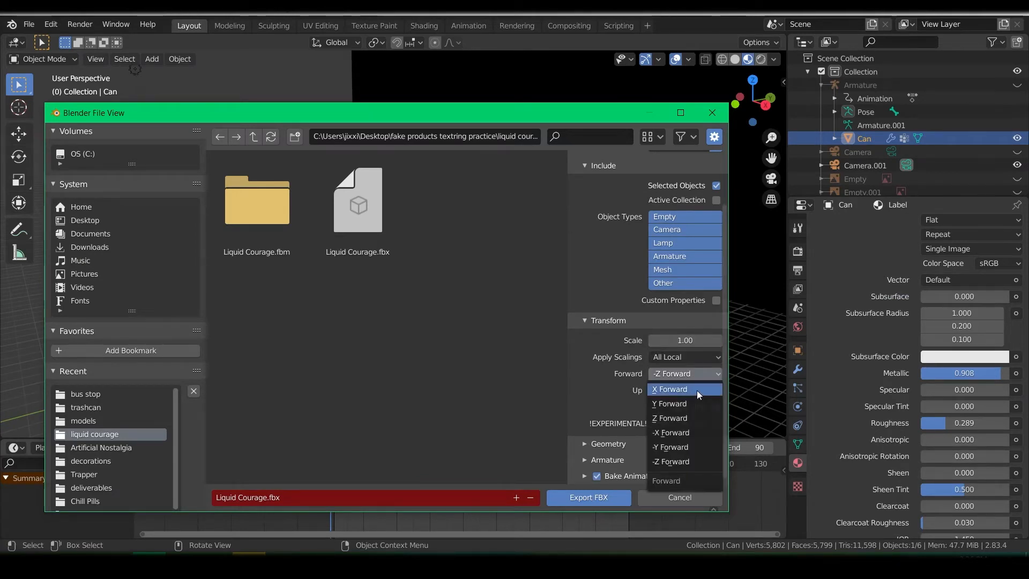
pyautogui.click(699, 433)
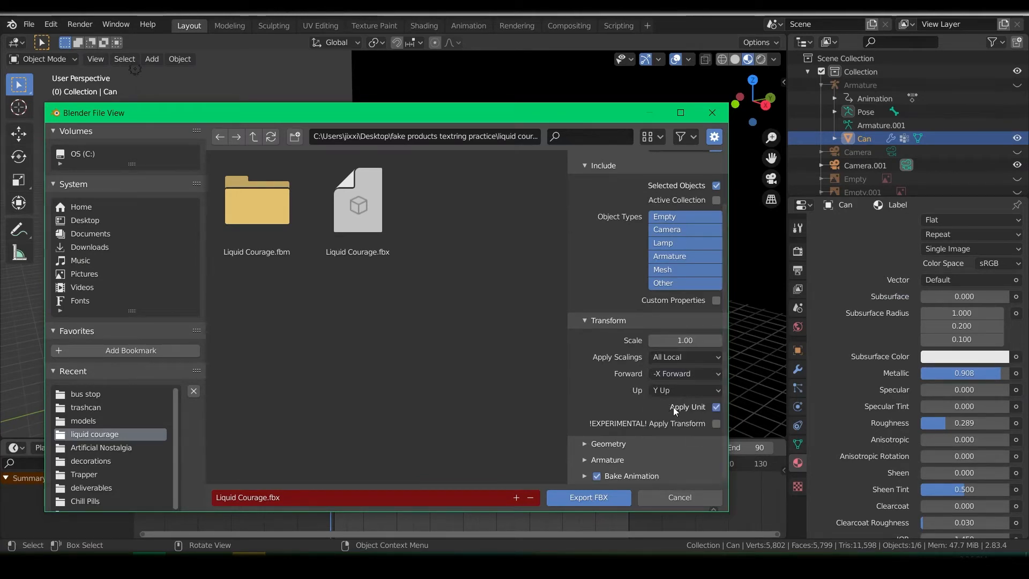
pyautogui.click(690, 394)
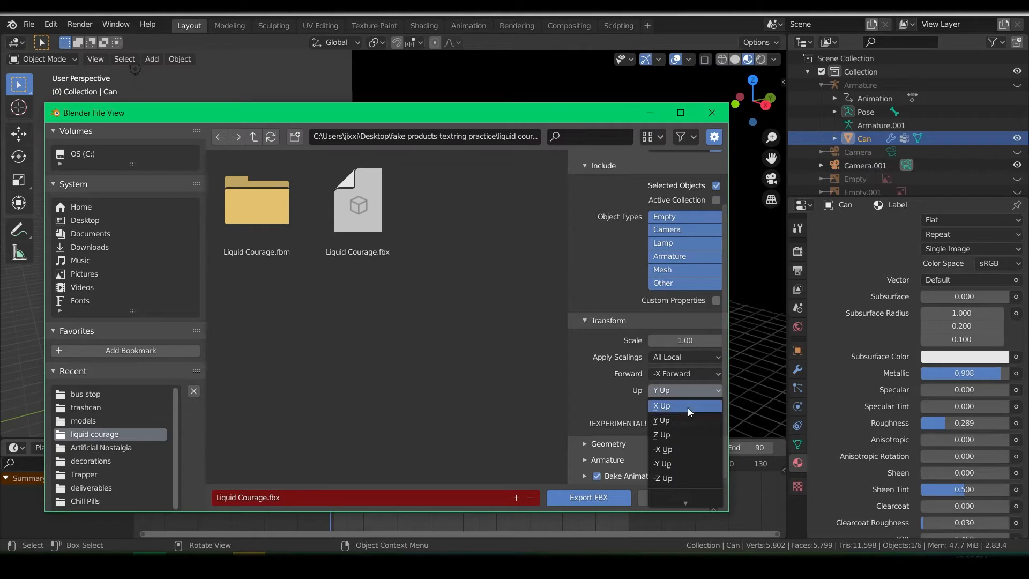
pyautogui.click(681, 432)
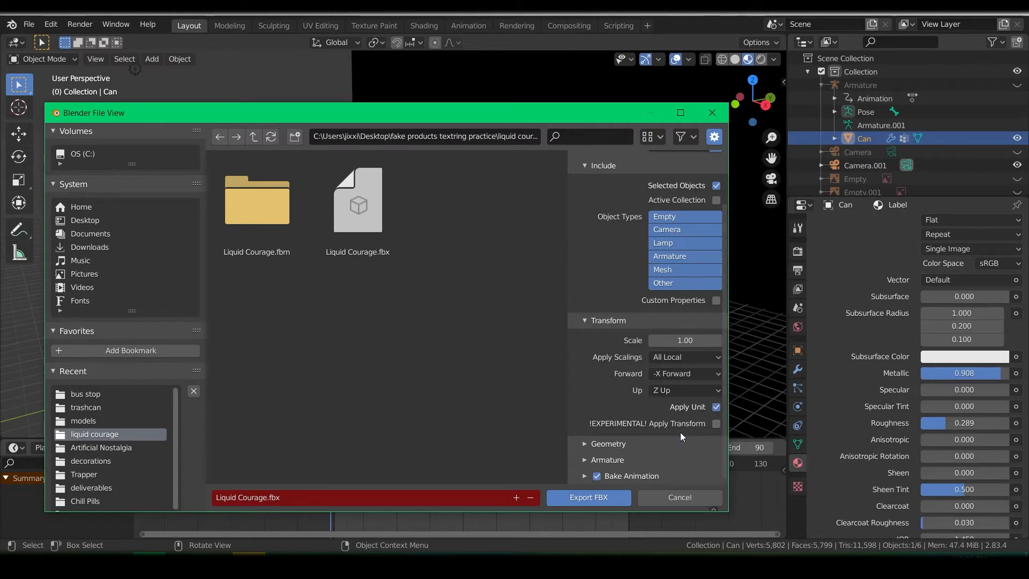
pyautogui.click(597, 475)
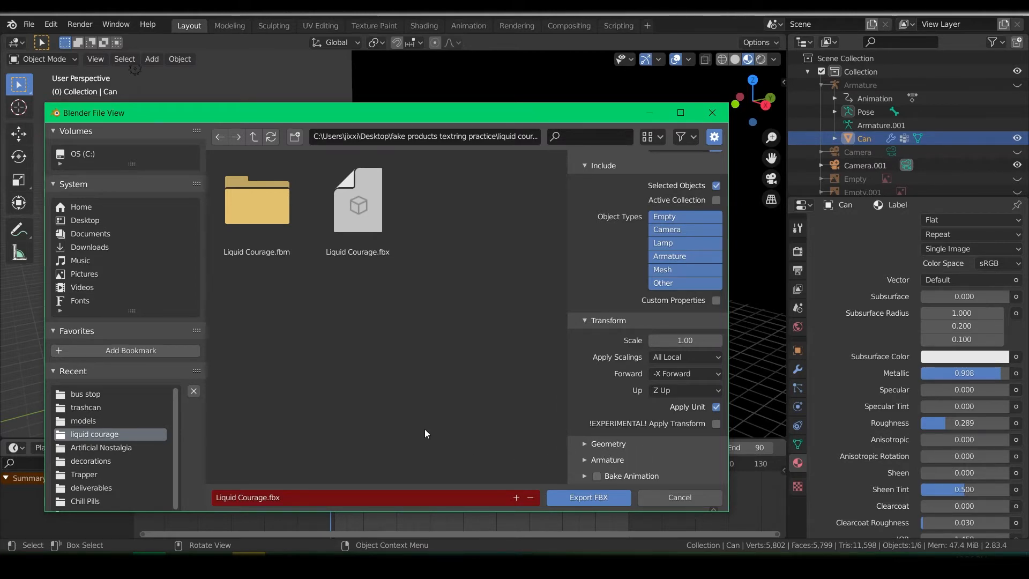
# Name the export file Liquid_Courage and export the can as FBX into the liquid courage folder.
pyautogui.click(256, 497)
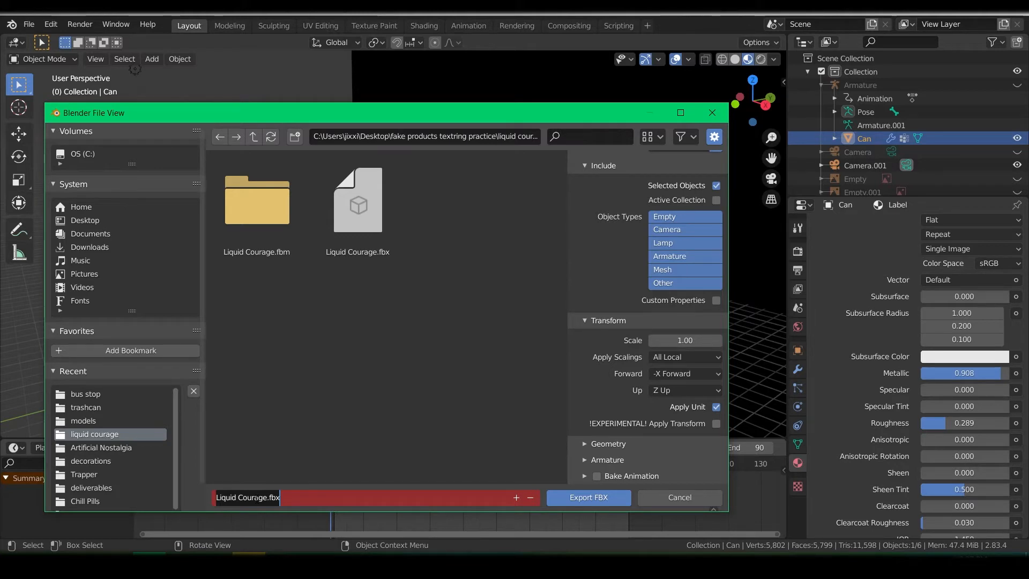
pyautogui.write('Liquid')
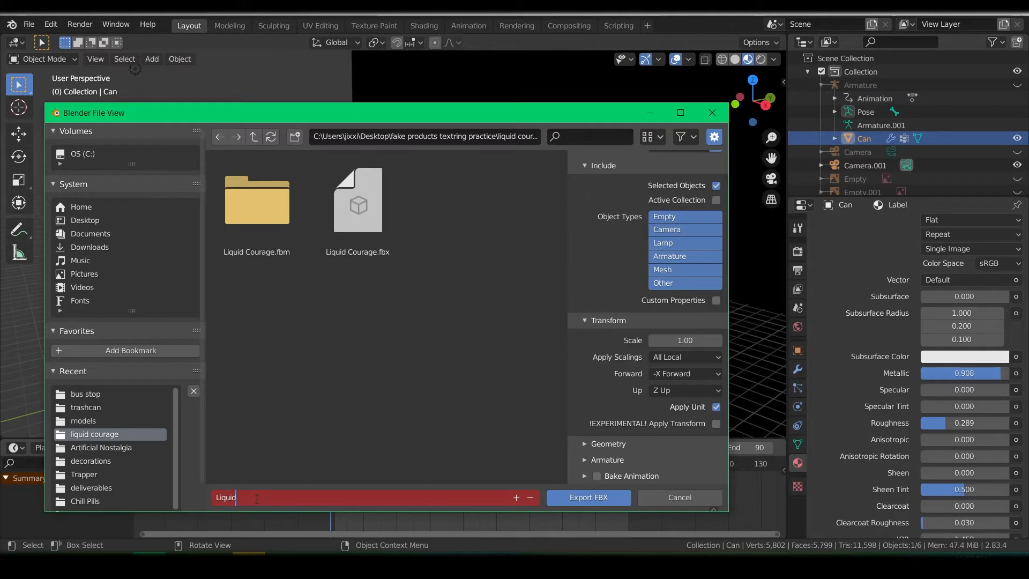
pyautogui.write('_Courage')
pyautogui.click(587, 500)
pyautogui.click(587, 500)
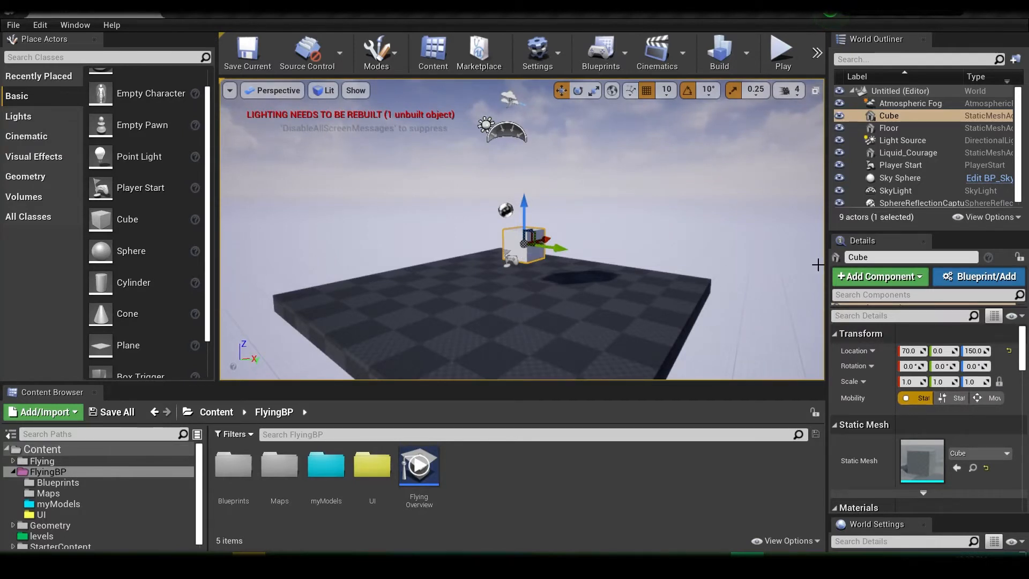
# Switch to Unreal Editor and delete the cube from the level.
pyautogui.click(904, 115)
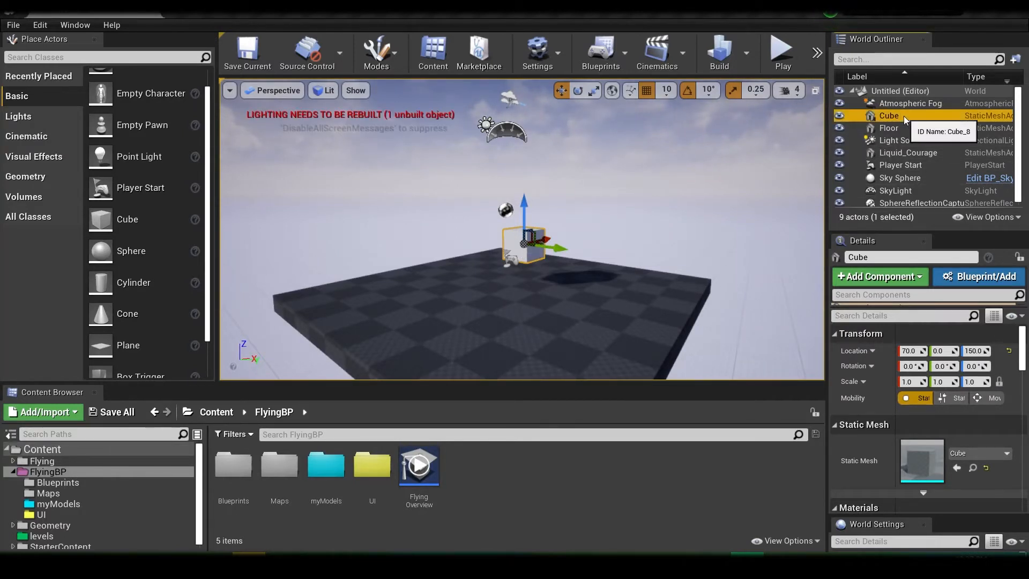
pyautogui.press('Delete')
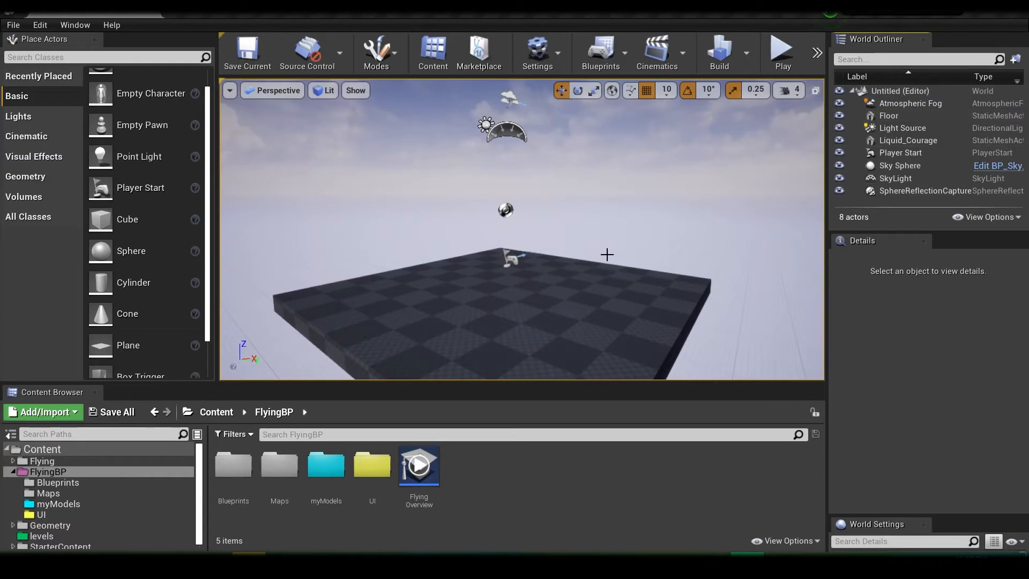
# Create a new folder named models inside the FlyingBP content folder.
pyautogui.rightClick(503, 468)
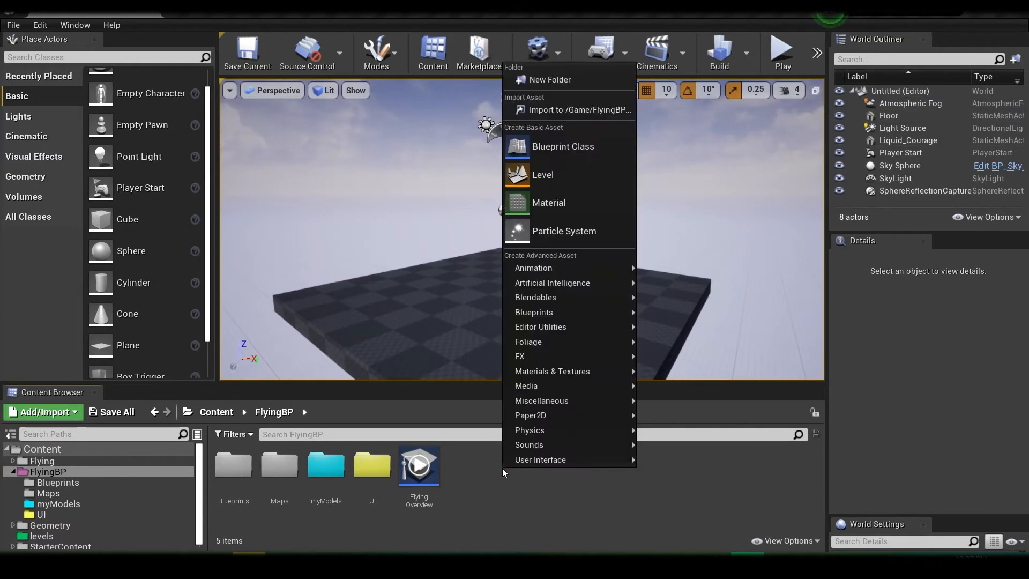
pyautogui.click(571, 79)
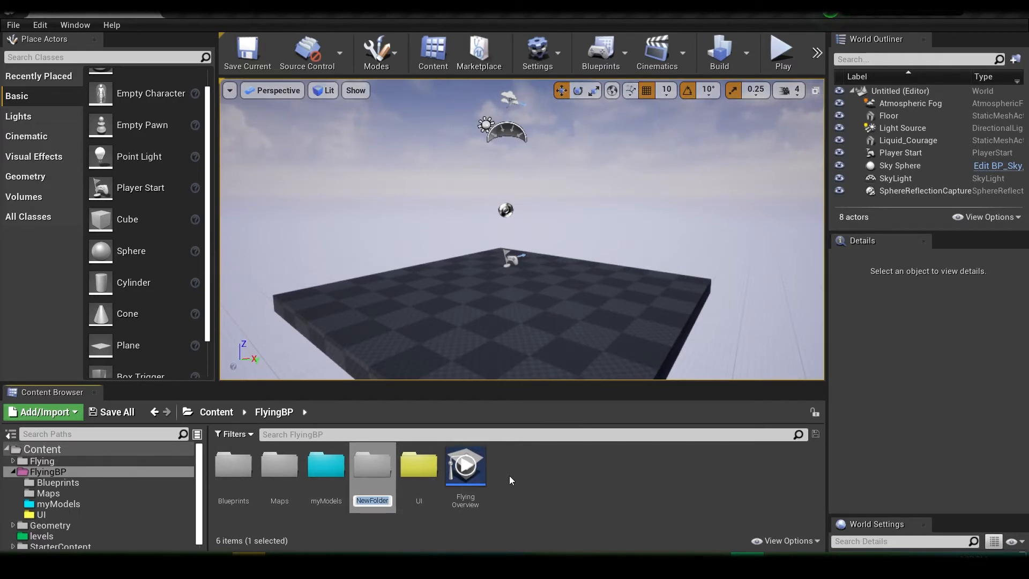
pyautogui.write('modles')
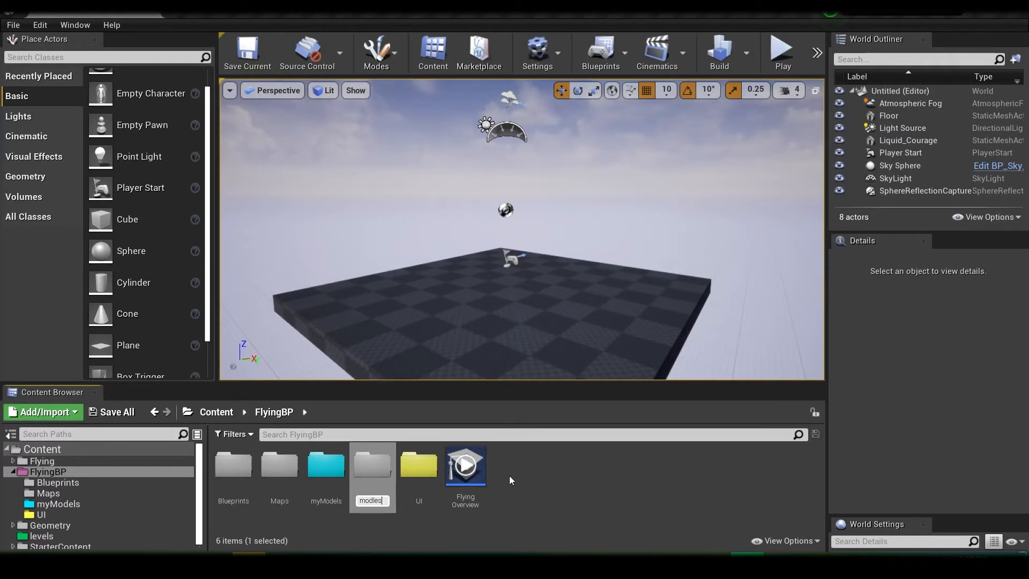
pyautogui.press('BackSpace')
pyautogui.press('BackSpace')
pyautogui.press('BackSpace')
pyautogui.write('els')
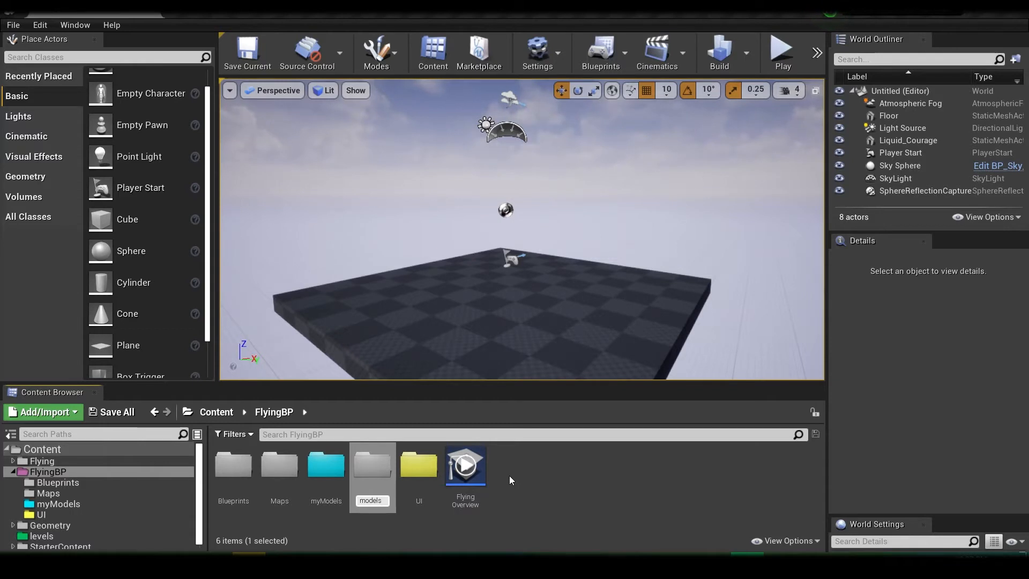
pyautogui.press('Return')
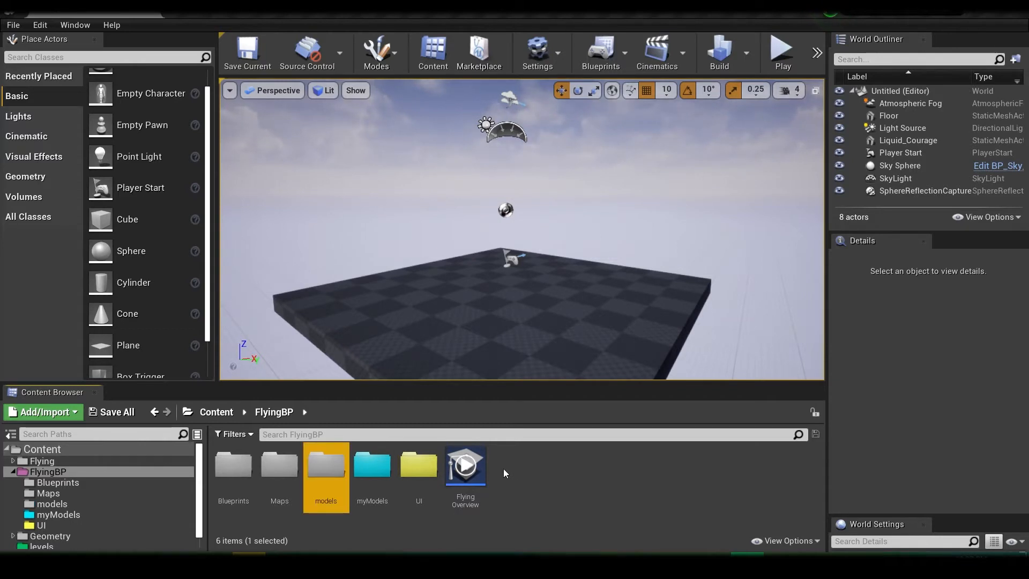
# Set the color of the models folder to the existing green.
pyautogui.rightClick(337, 471)
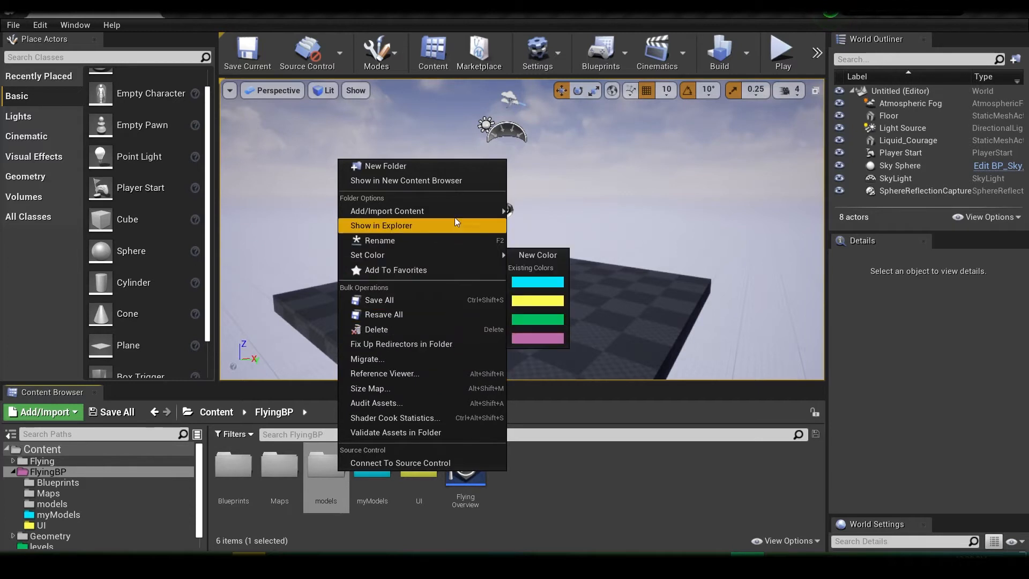
pyautogui.moveTo(452, 255)
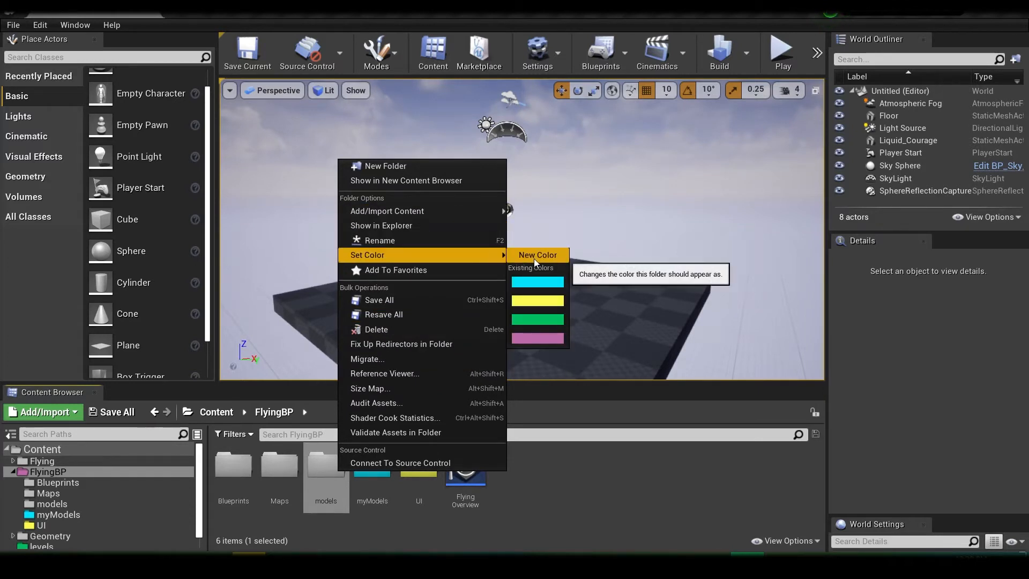
pyautogui.click(545, 323)
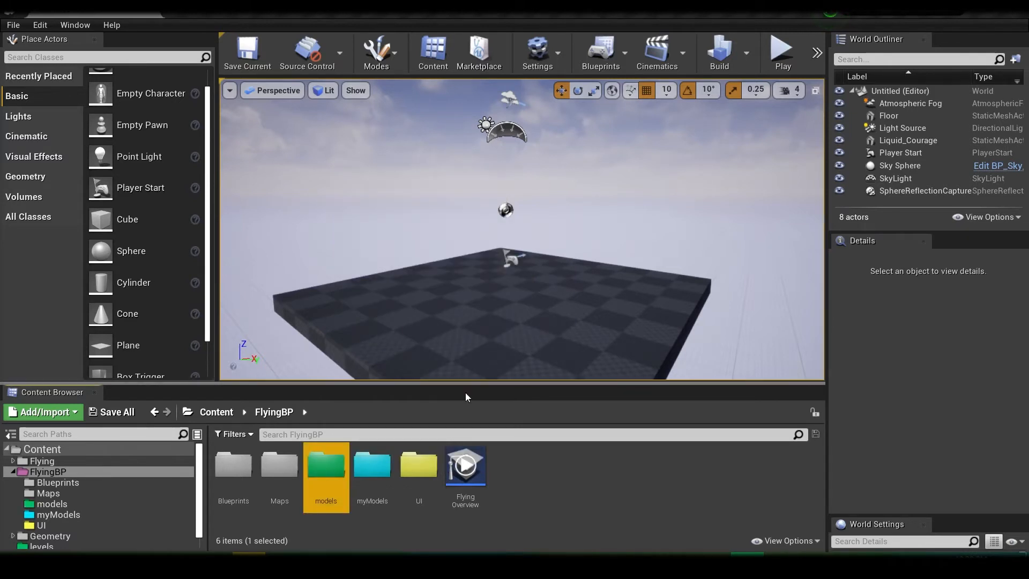
# Open the models folder and choose Liquid_Courage.fbx from the liquid courage folder for import.
pyautogui.doubleClick(323, 467)
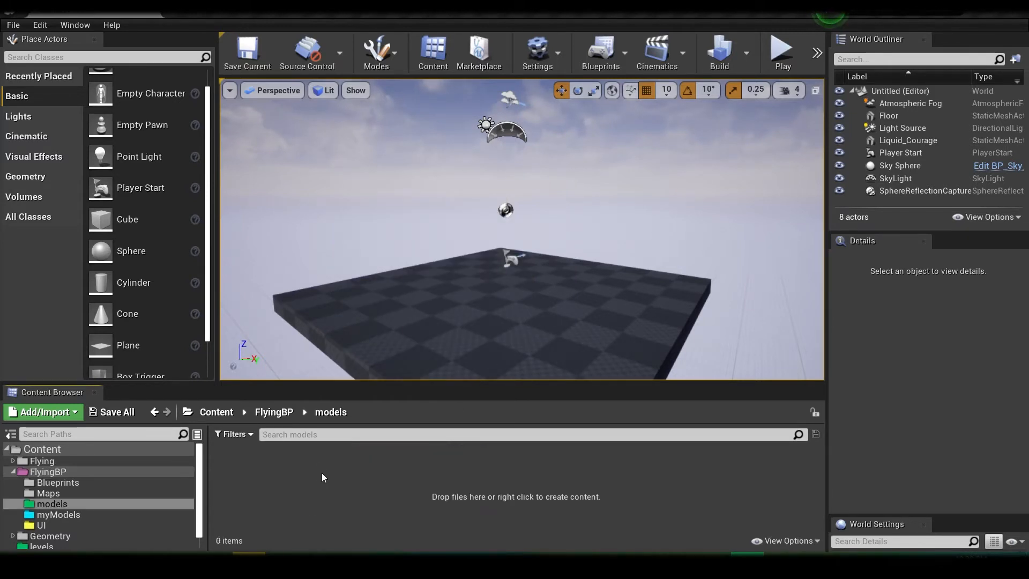
pyautogui.rightClick(287, 476)
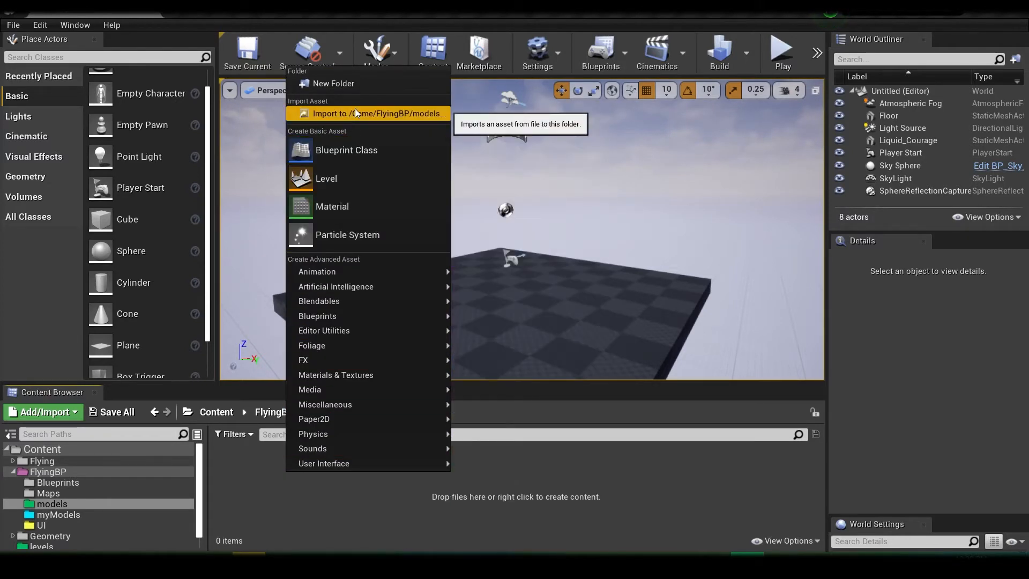
pyautogui.click(385, 117)
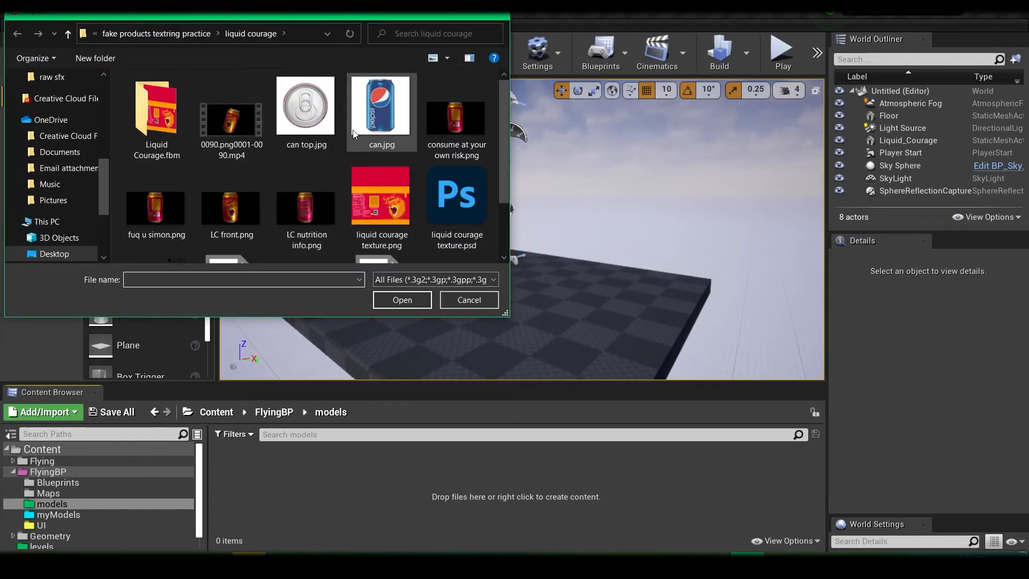
pyautogui.scroll(-2, 358, 156)
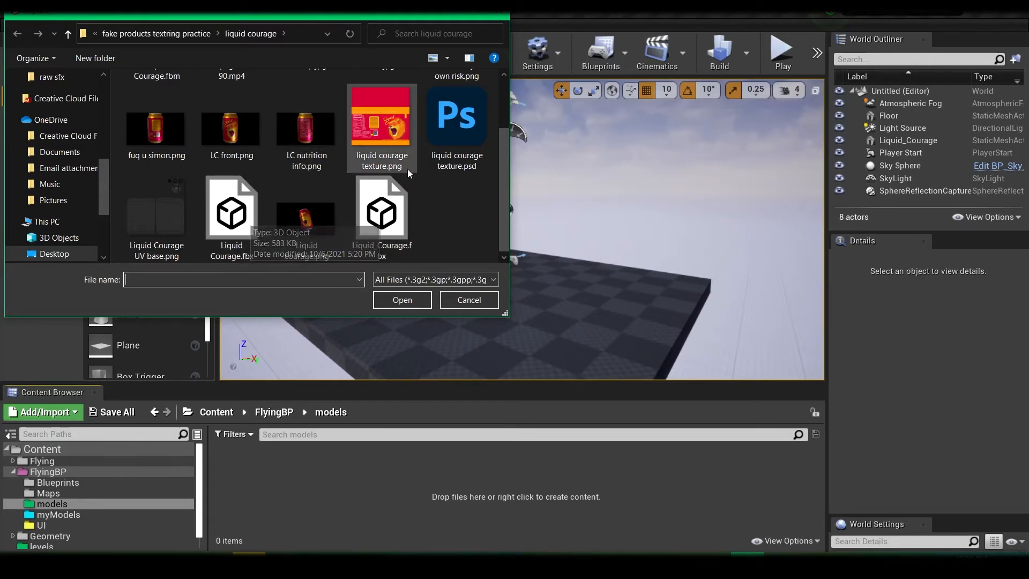
pyautogui.click(387, 217)
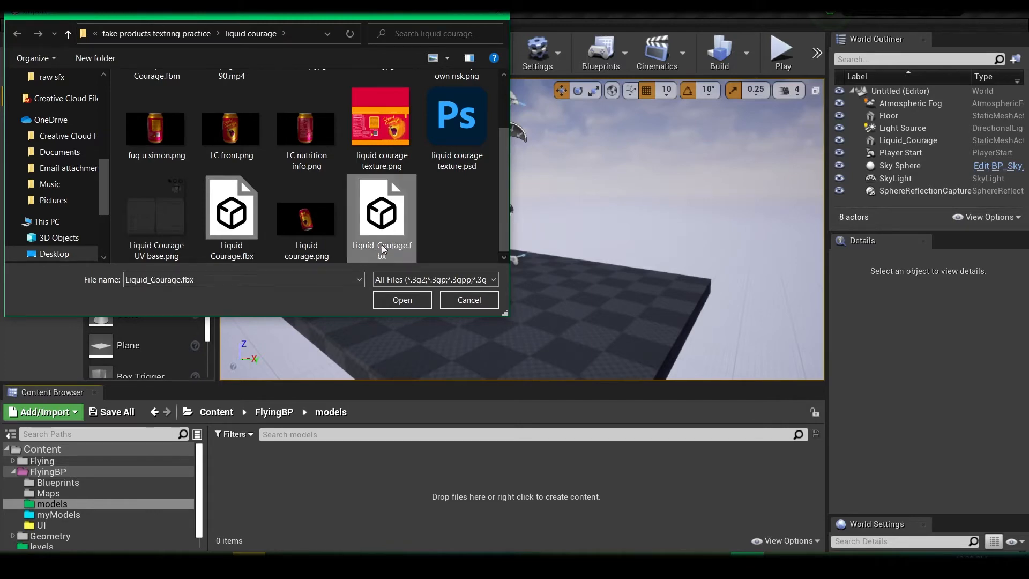
pyautogui.click(385, 296)
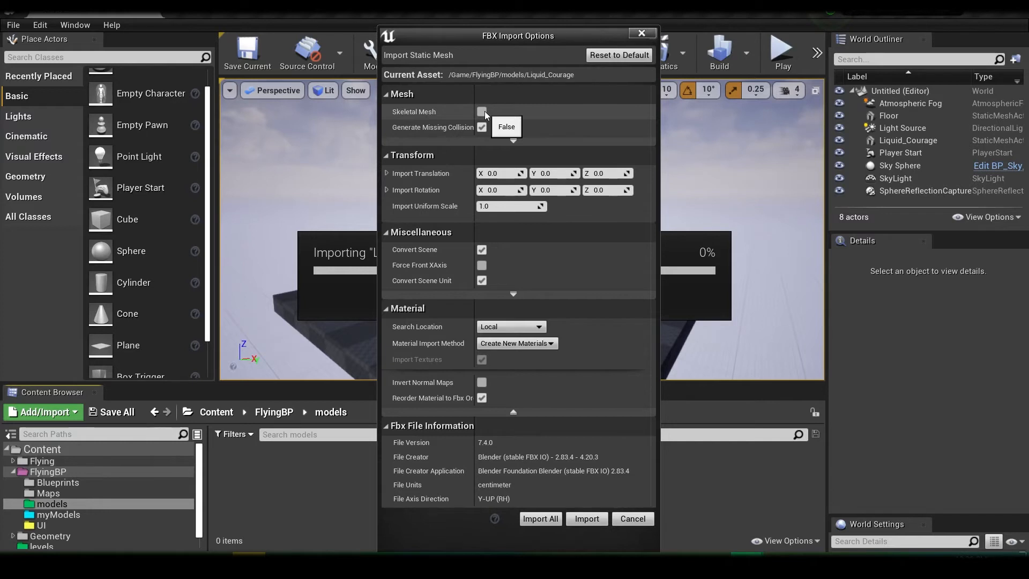
# Review the advanced mesh import options and the Blender scene's unit settings, returning to Unreal's FBX import options.
pyautogui.click(513, 140)
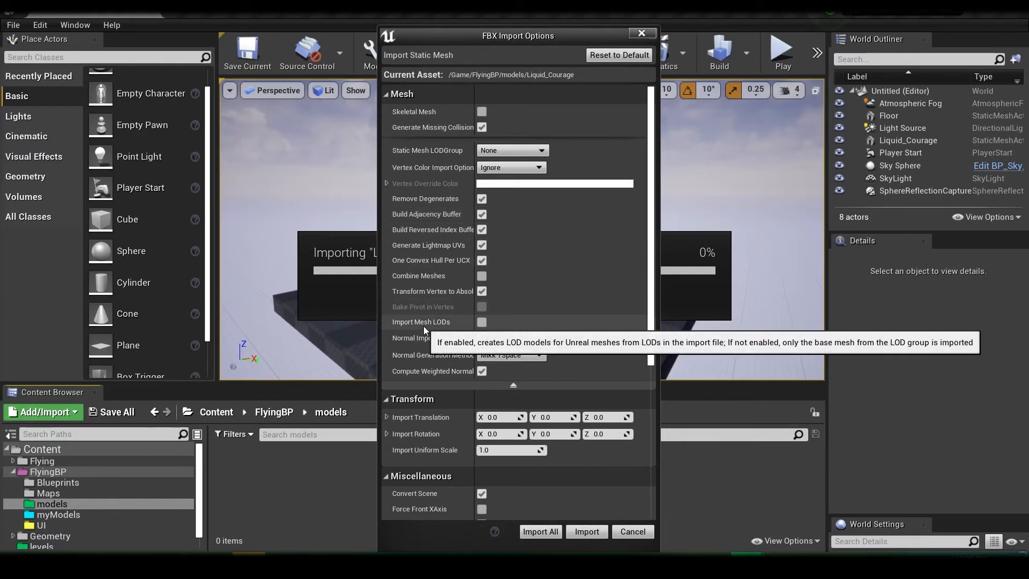
pyautogui.click(511, 385)
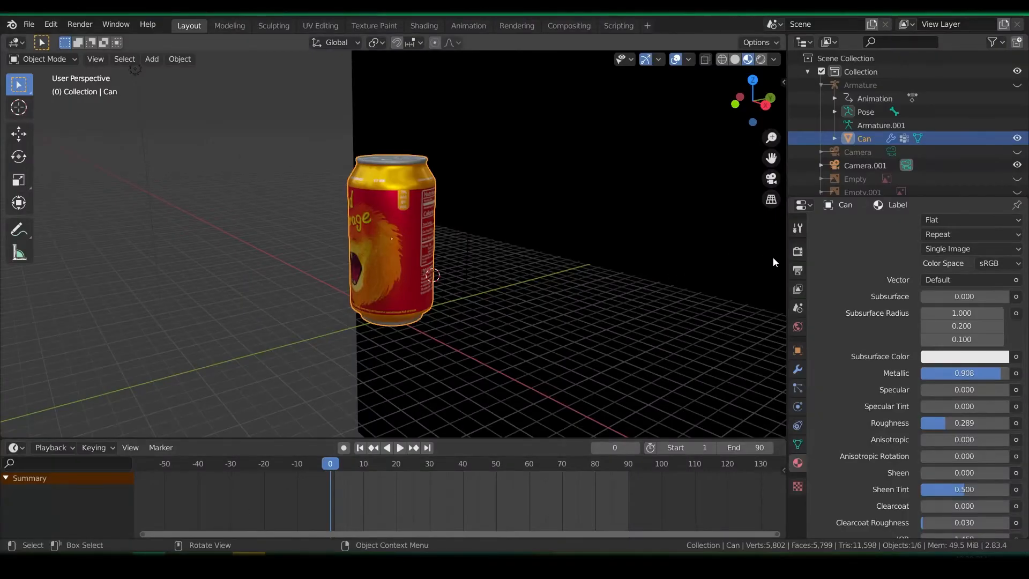
pyautogui.click(798, 308)
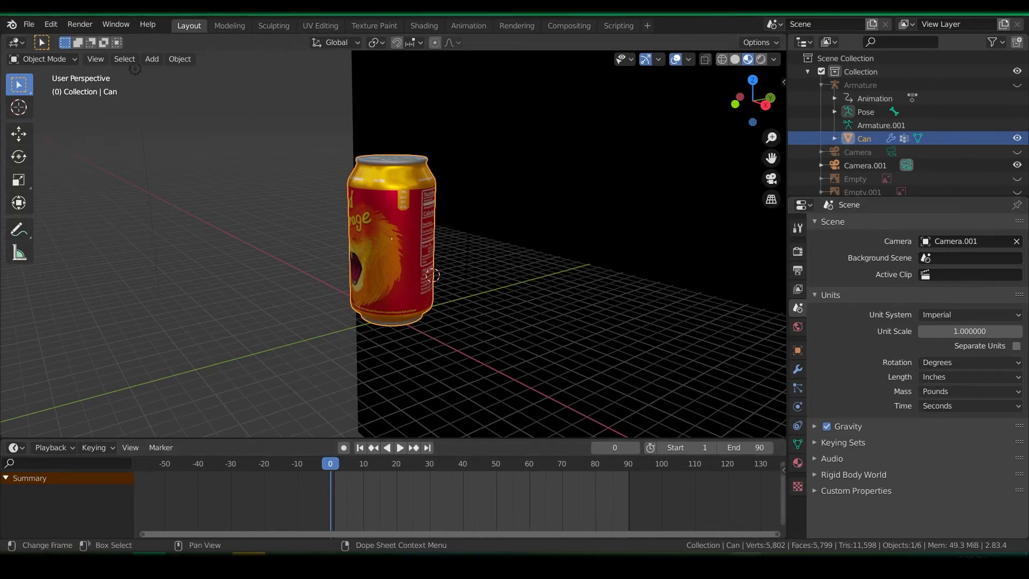
pyautogui.moveTo(748, 566)
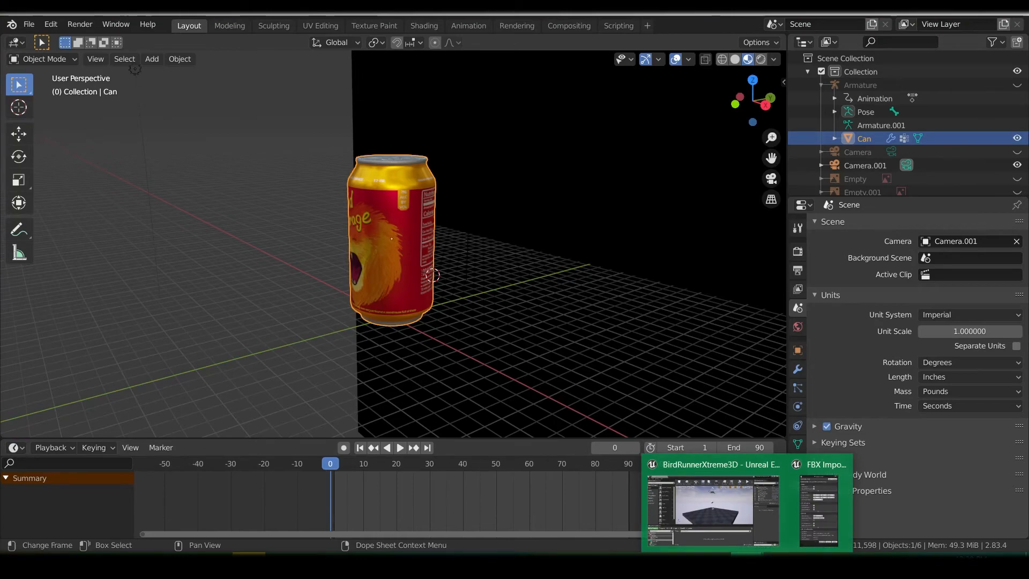
pyautogui.click(719, 504)
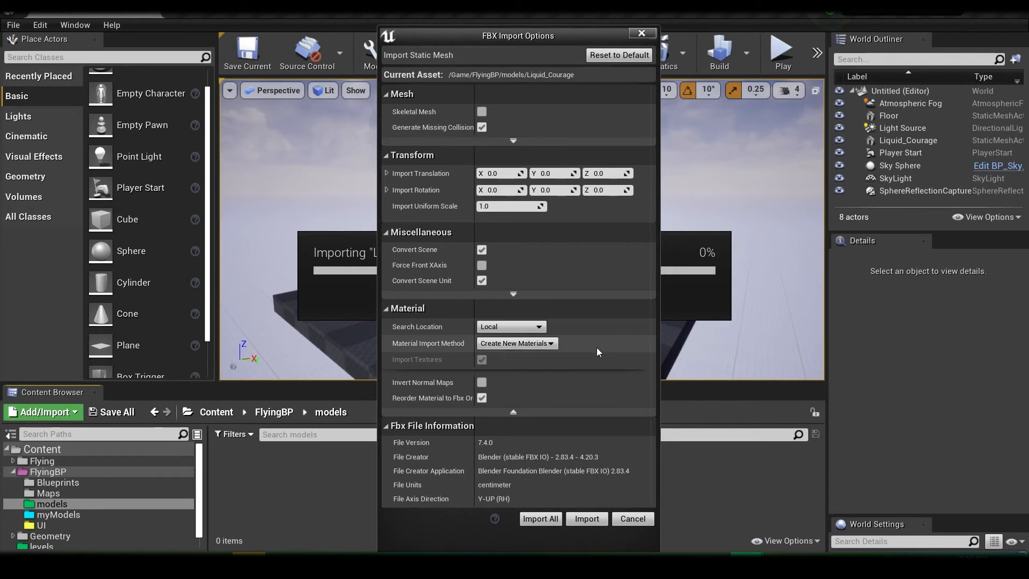
# Import the can as a static mesh with the material search location kept at Local and Create New Materials, and close the message log.
pyautogui.click(540, 328)
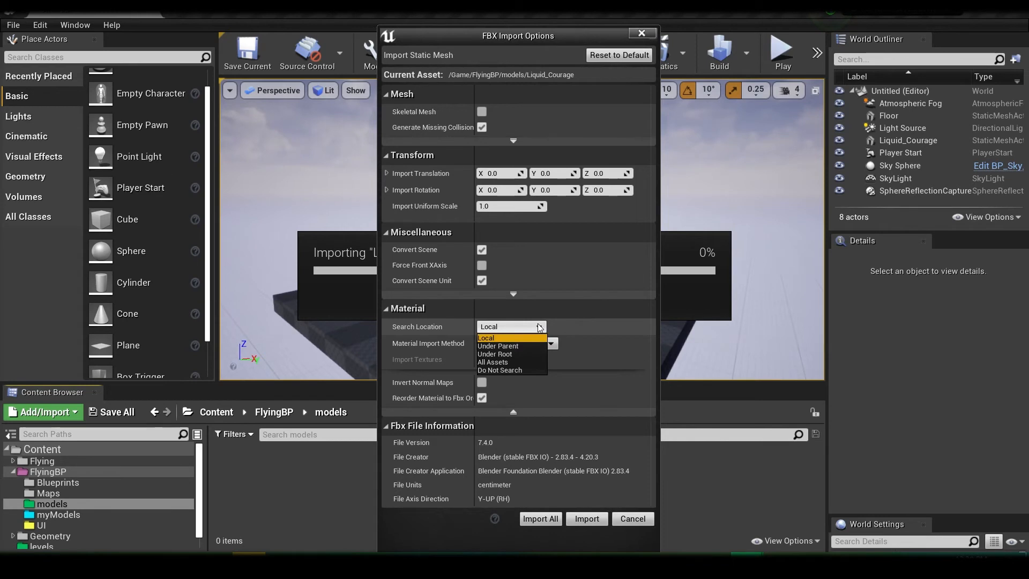
pyautogui.click(531, 327)
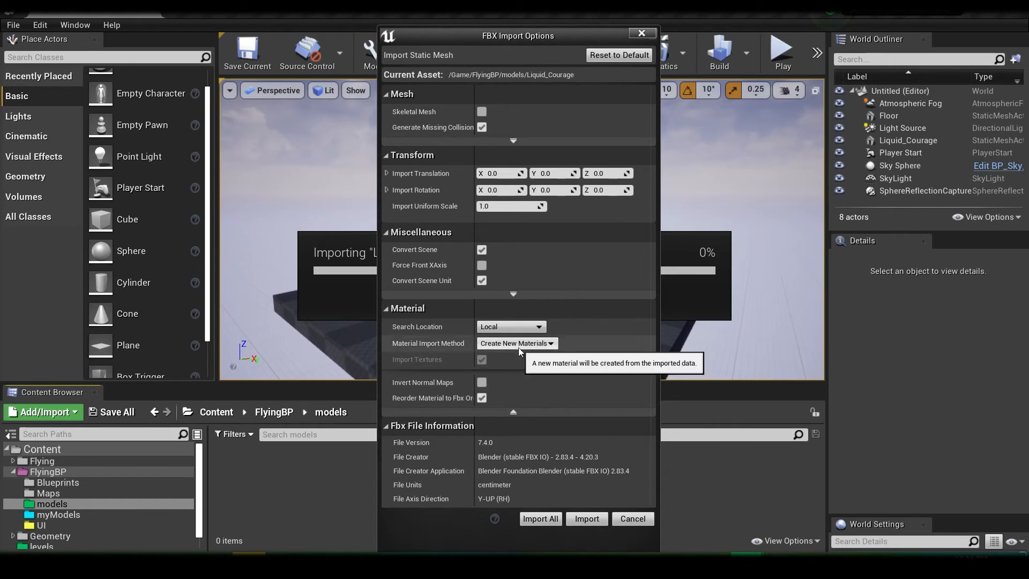
pyautogui.click(513, 412)
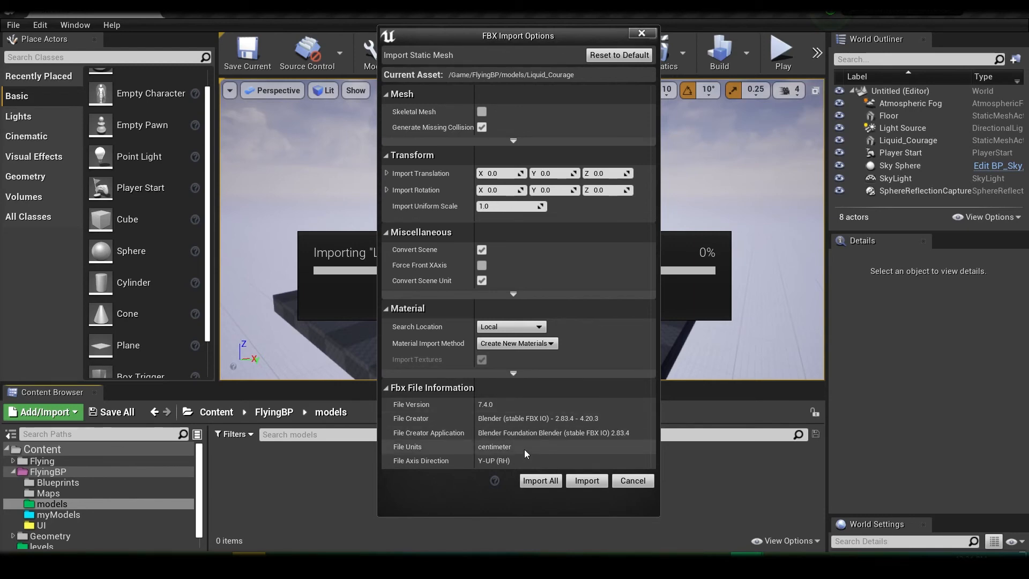
pyautogui.click(583, 482)
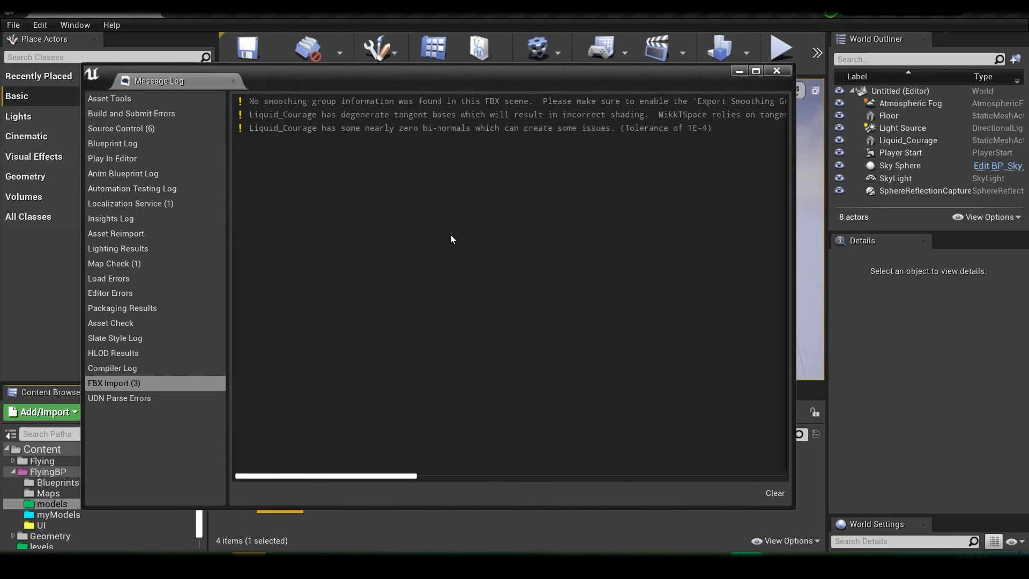
pyautogui.click(775, 72)
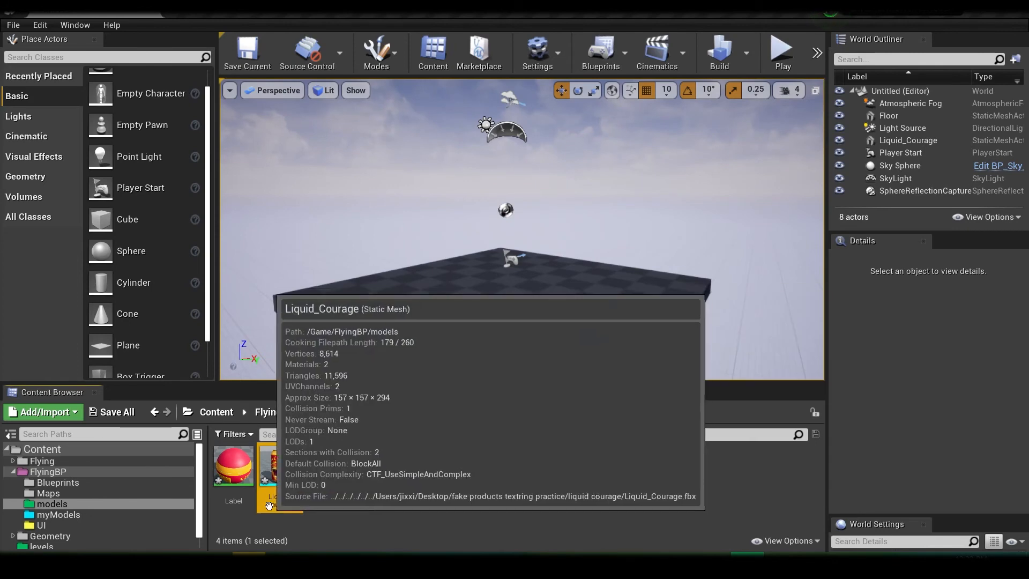
# Check the imported label, texture and metal assets, and place the Liquid_Courage mesh on the floor at about X -270, Y 10, Z 20.
pyautogui.click(229, 490)
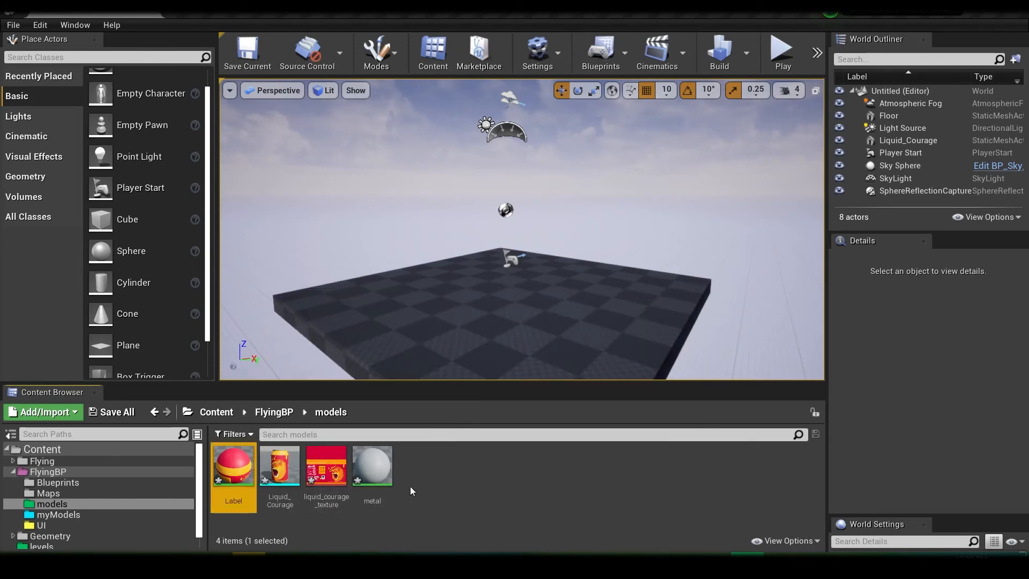
pyautogui.click(322, 471)
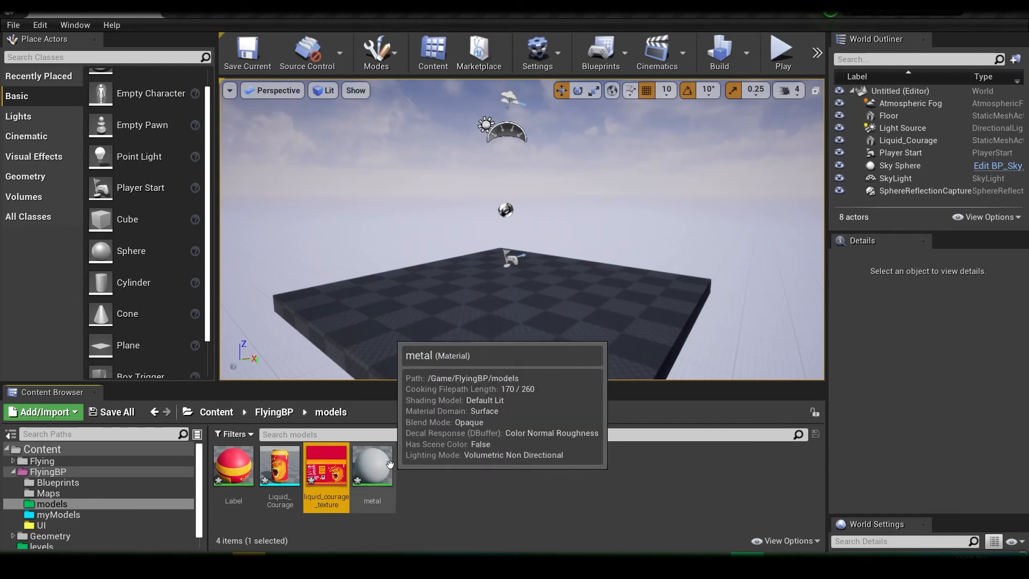
pyautogui.click(375, 468)
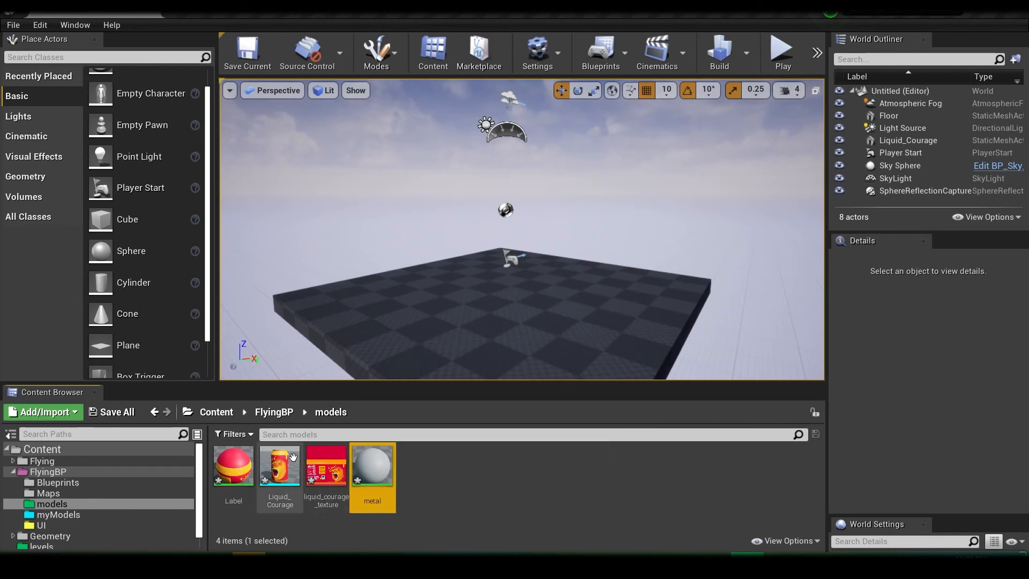
pyautogui.moveTo(289, 464); pyautogui.dragTo(444, 316)
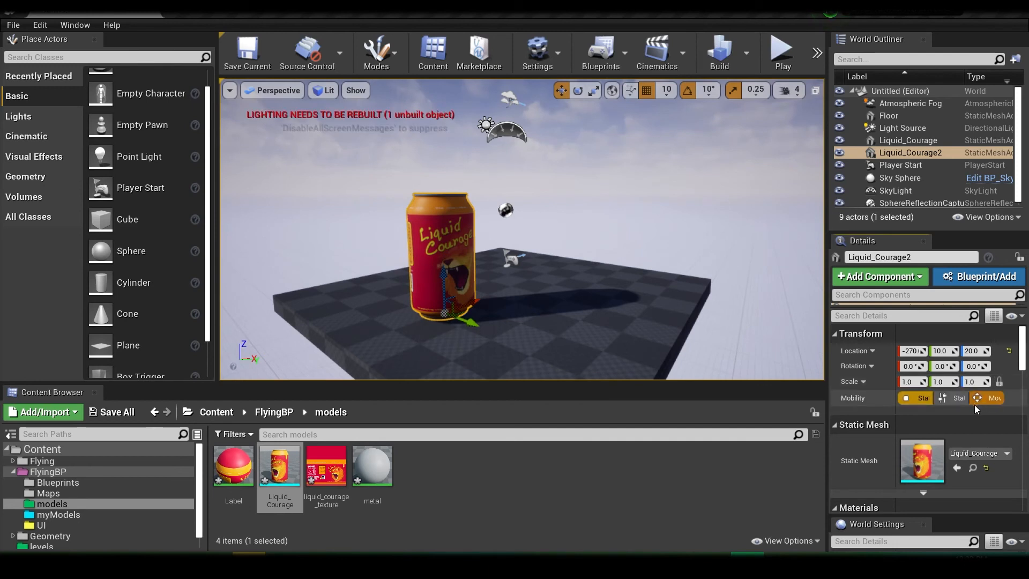
# Scale the placed can uniformly to 0.1.
pyautogui.click(907, 382)
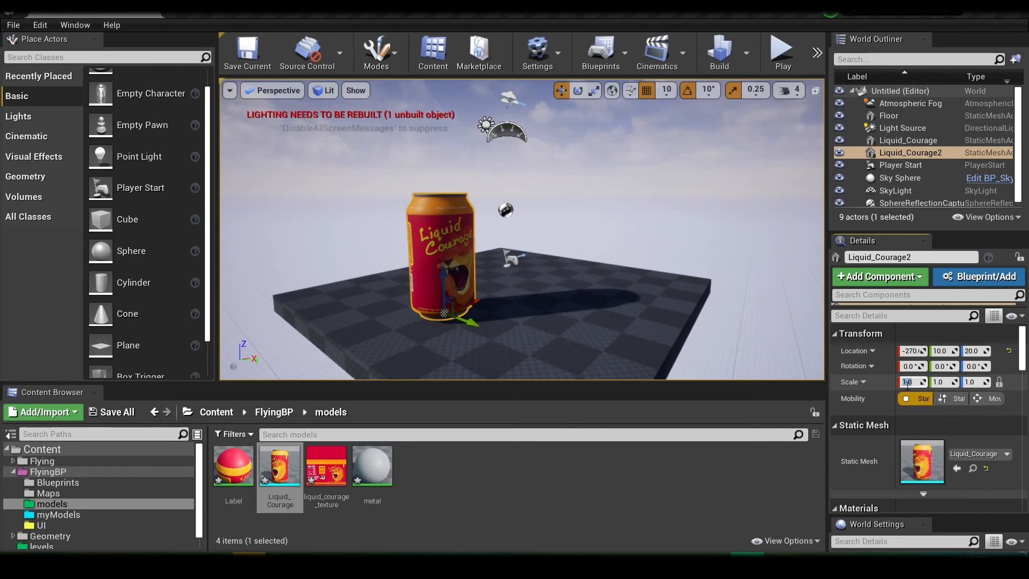
pyautogui.write('.1')
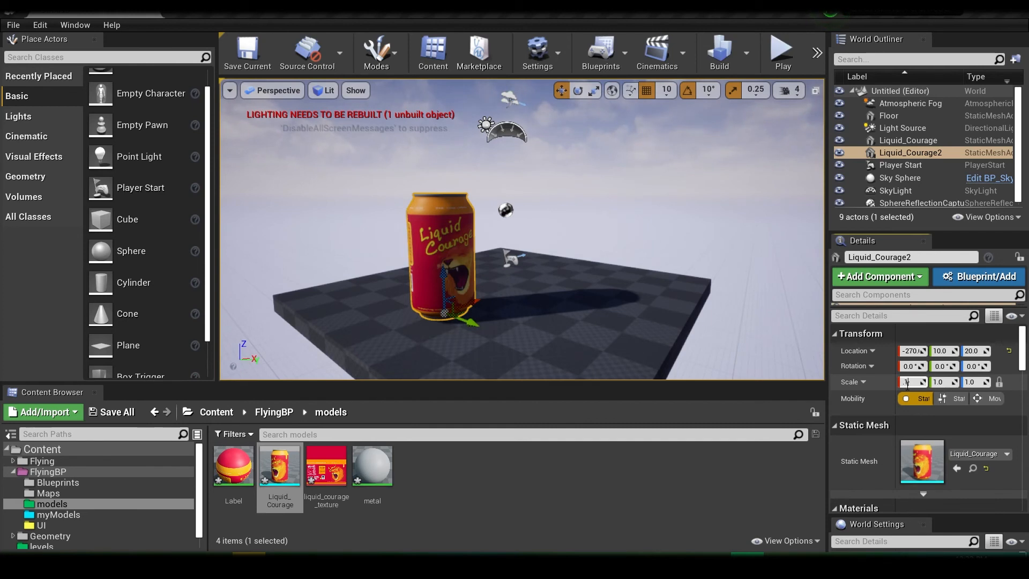
pyautogui.press('Return')
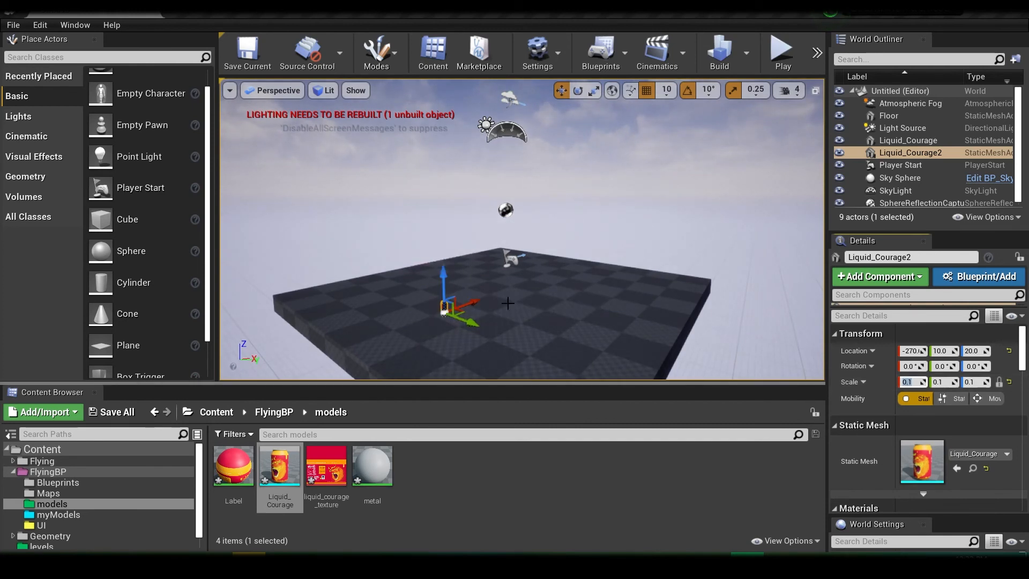
# Examine the scaled can and its label texture up close in the level viewport.
pyautogui.scroll(2, 492, 314)
pyautogui.scroll(3, 493, 313)
pyautogui.moveTo(496, 309); pyautogui.dragTo(462, 312, button='right')
pyautogui.scroll(3, 506, 267)
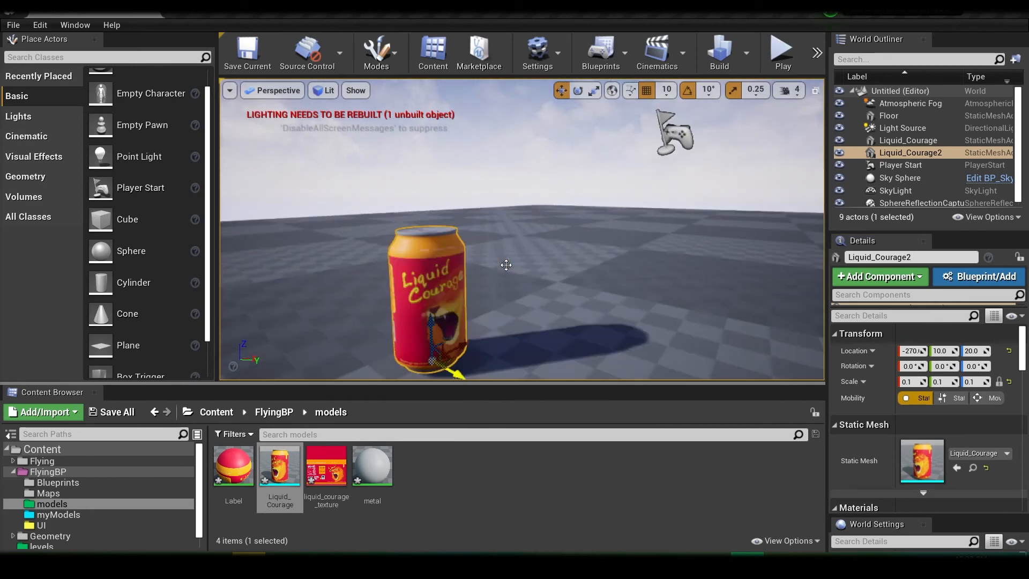
pyautogui.scroll(1, 506, 266)
pyautogui.scroll(-1, 506, 266)
pyautogui.moveTo(506, 266); pyautogui.dragTo(528, 244, button='middle')
pyautogui.press('f')
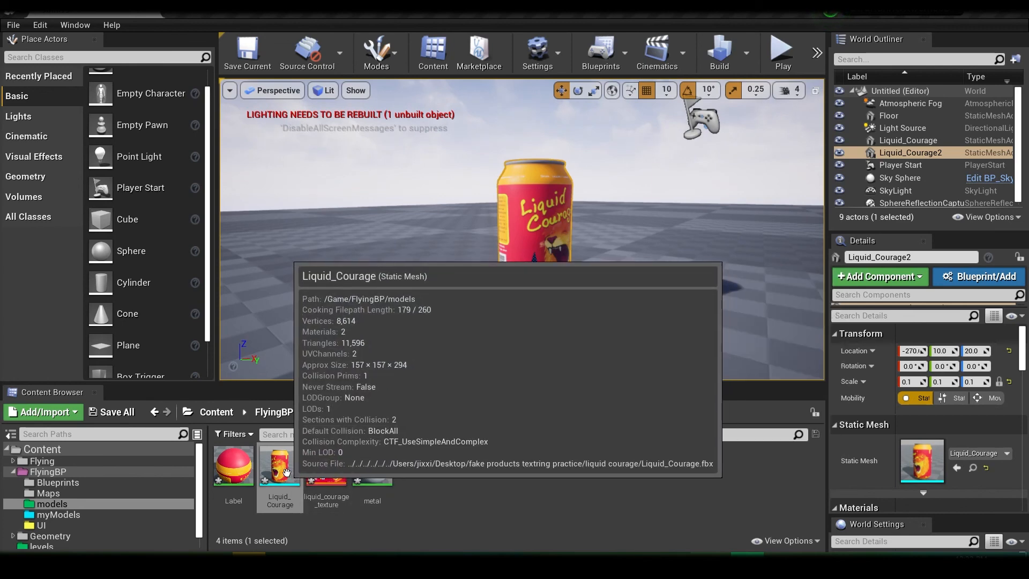
# Reimport the Liquid_Courage static mesh, and reimport it again choosing Liquid_Courage.fbx from the liquid courage folder as the new source file.
pyautogui.rightClick(277, 470)
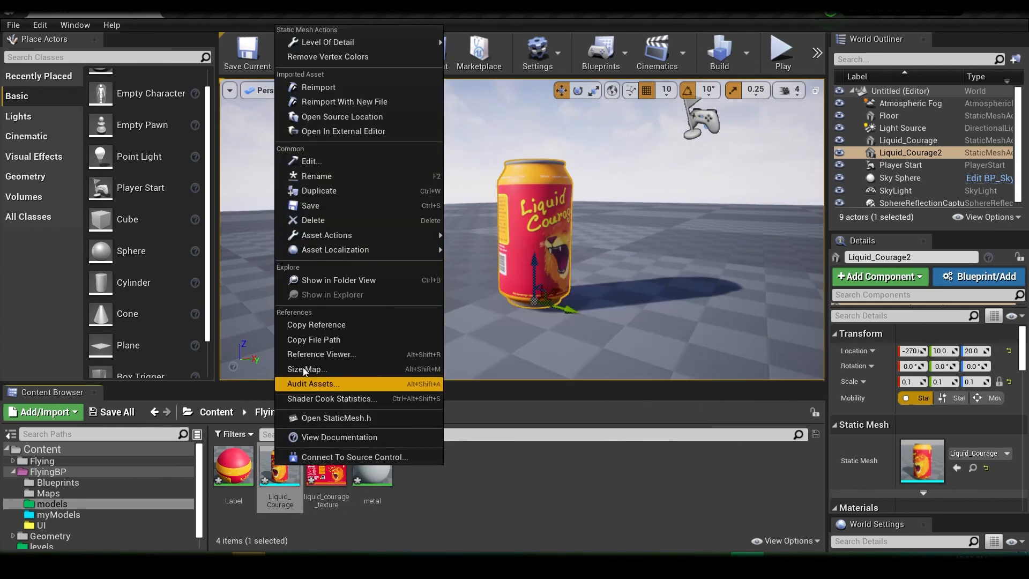
pyautogui.click(342, 88)
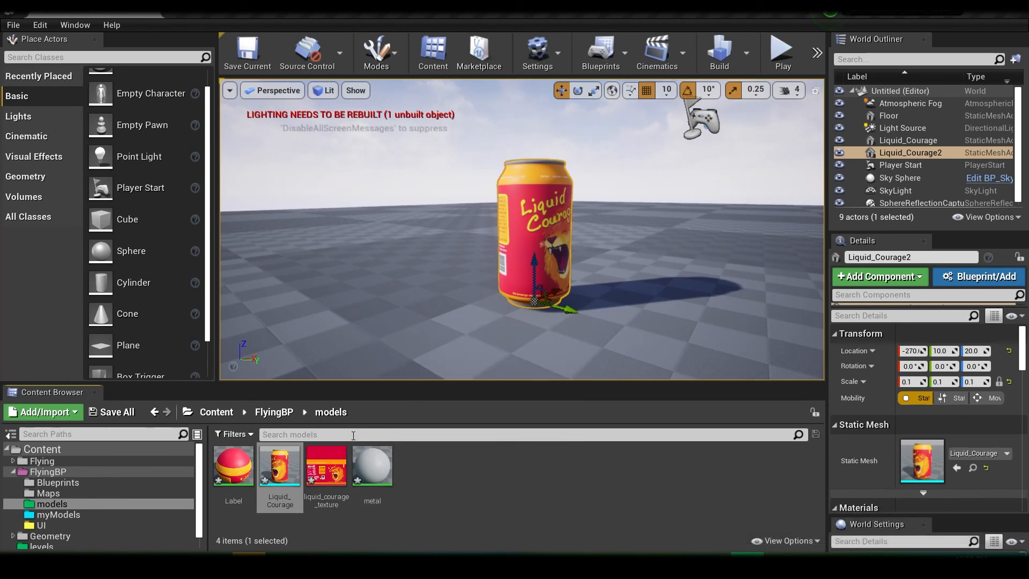
pyautogui.rightClick(267, 460)
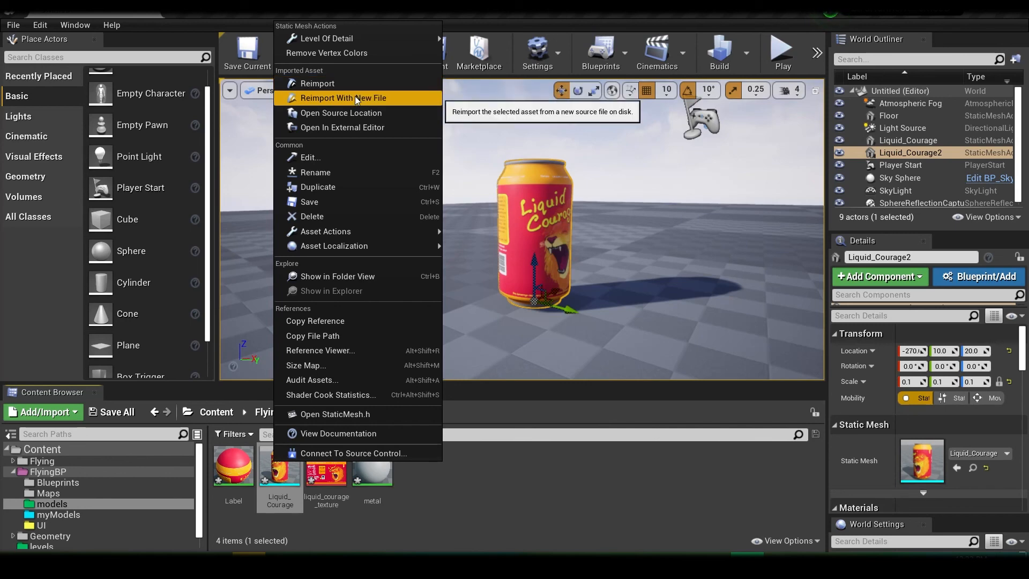
pyautogui.click(374, 101)
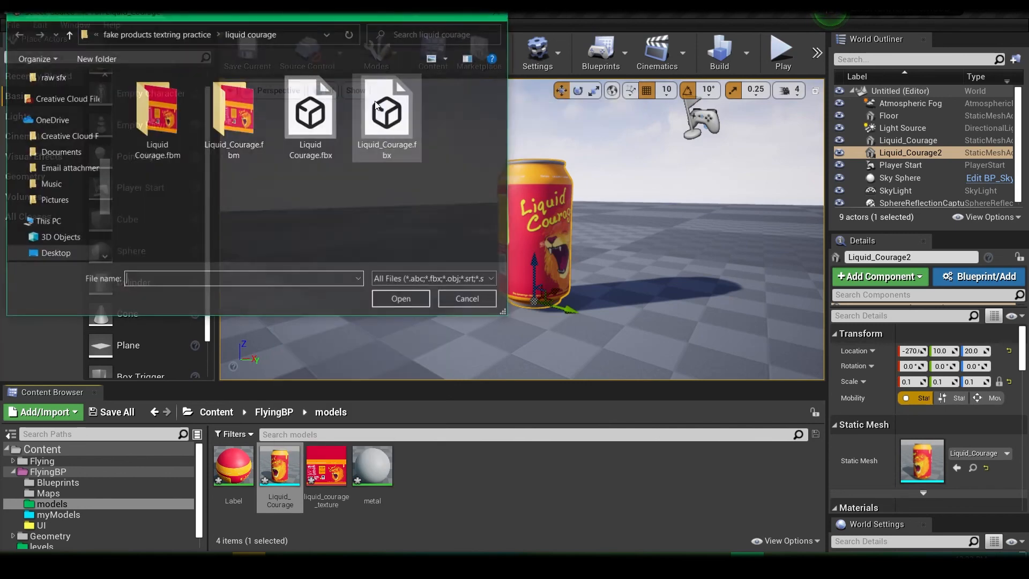
pyautogui.click(389, 132)
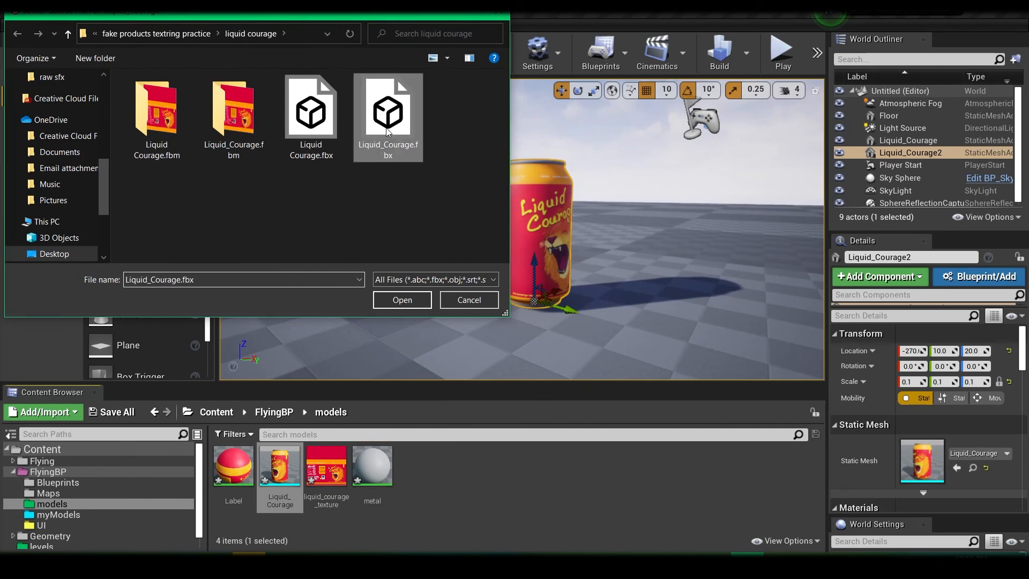
pyautogui.click(391, 301)
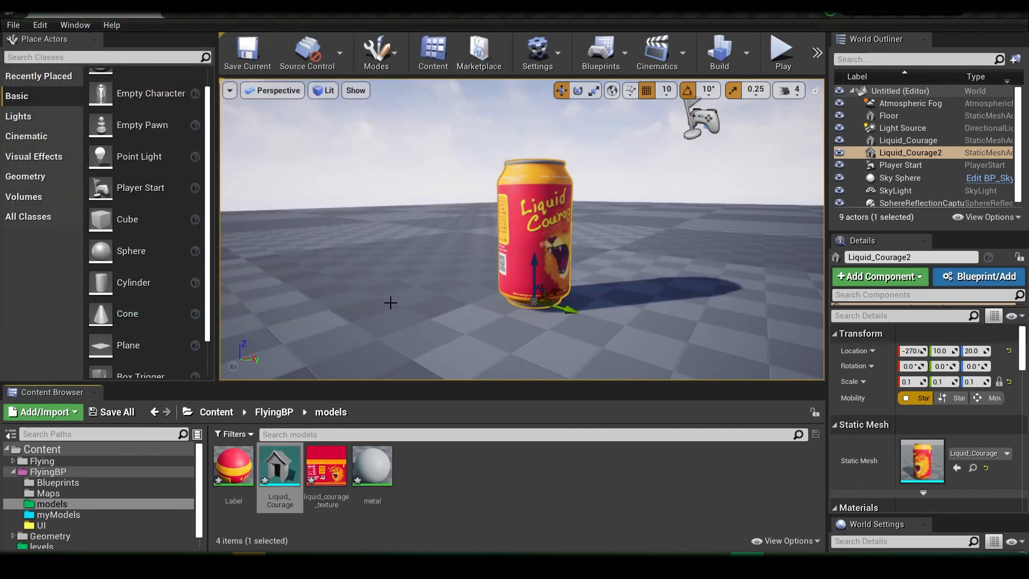